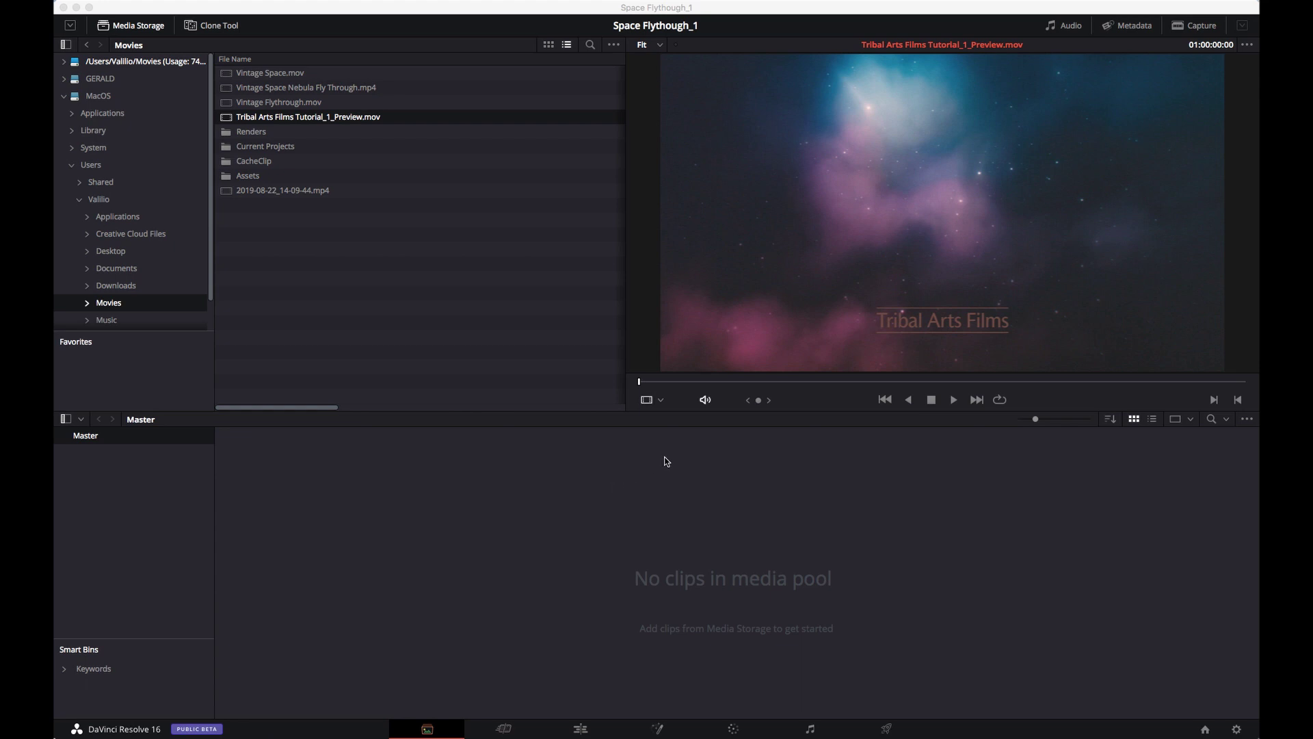
# Scrub the nebula preview clip to a later frame in the Media page viewer.
pyautogui.moveTo(639, 382)
pyautogui.mouseDown()
pyautogui.moveTo(1226, 389)
pyautogui.moveTo(639, 380)
pyautogui.mouseUp()
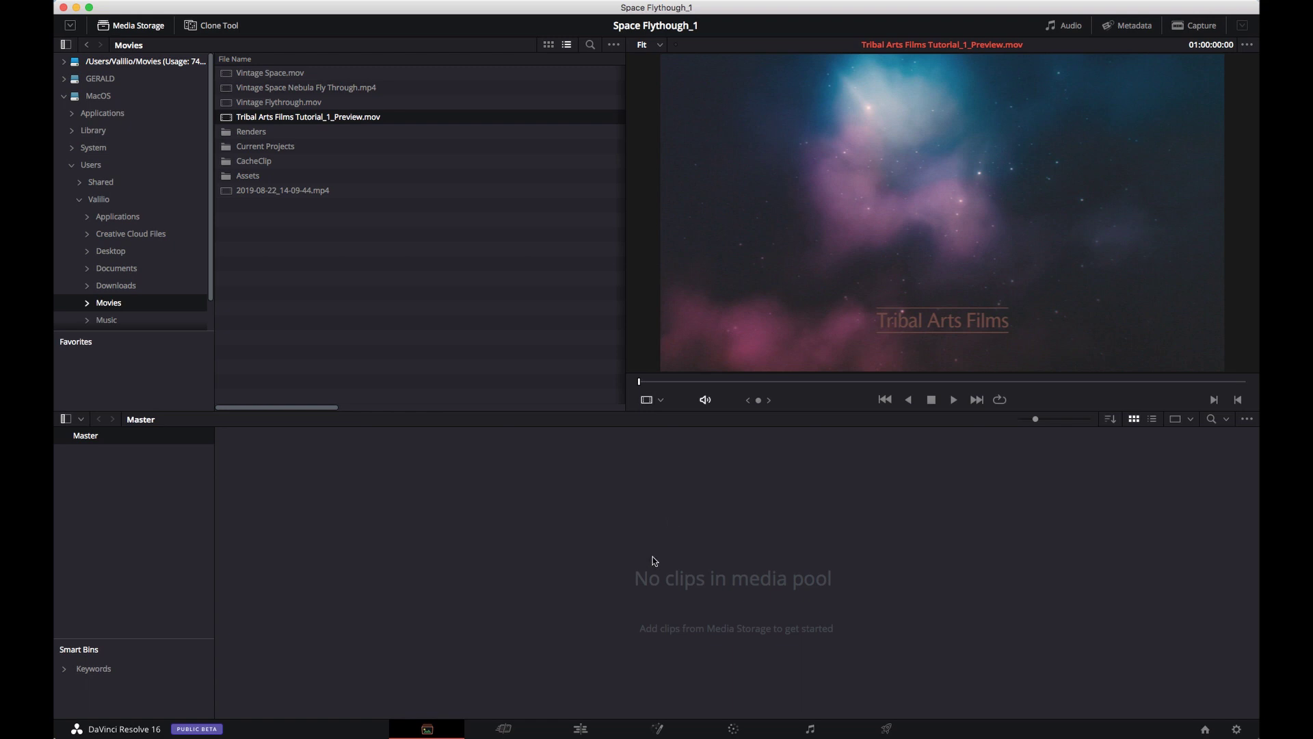
# On the Edit page, drop a Fusion Composition clip from the Effects Library onto Video 1.
pyautogui.click(581, 728)
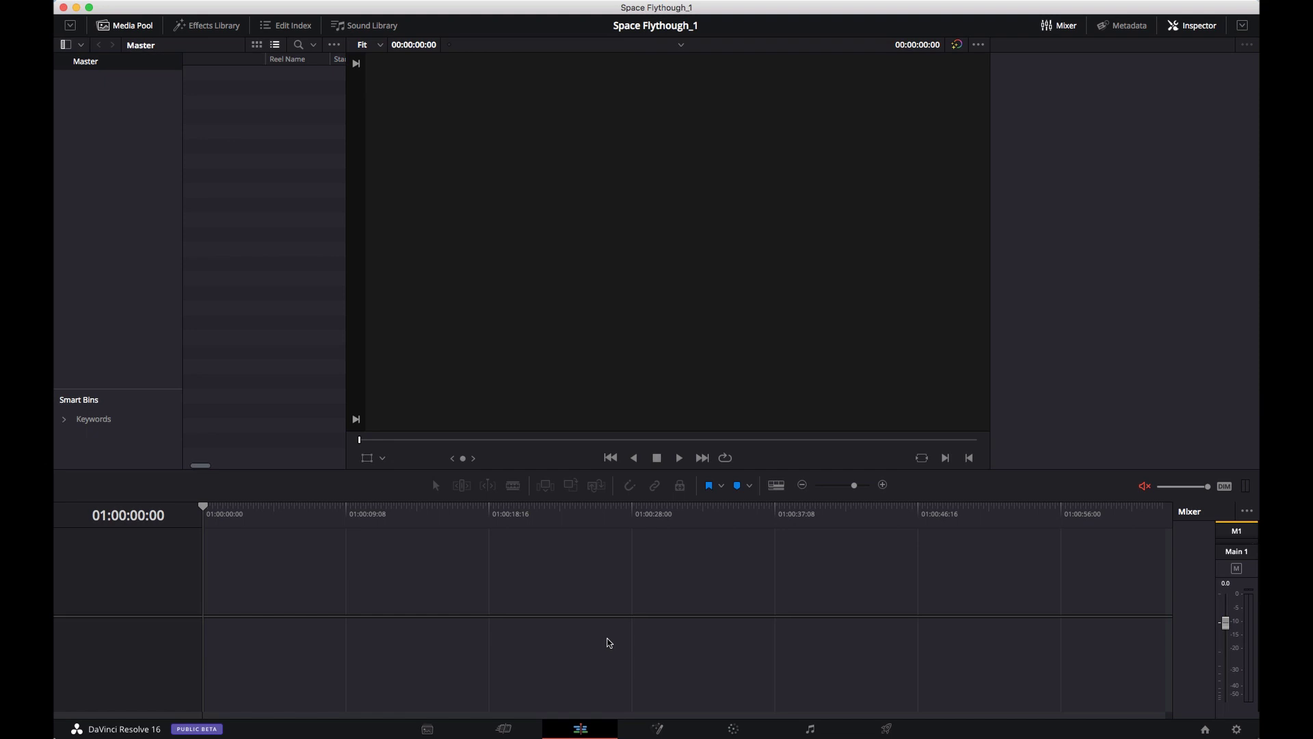
pyautogui.click(231, 26)
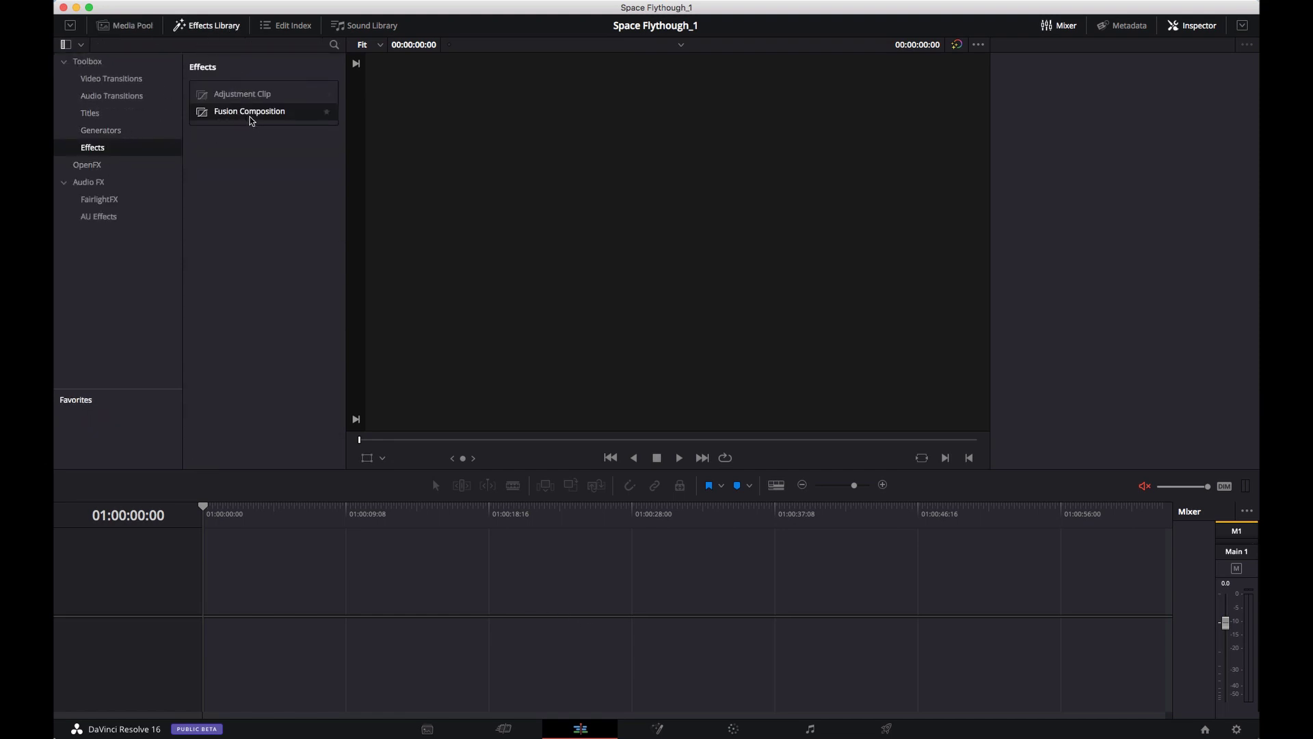
pyautogui.moveTo(250, 113); pyautogui.dragTo(214, 605)
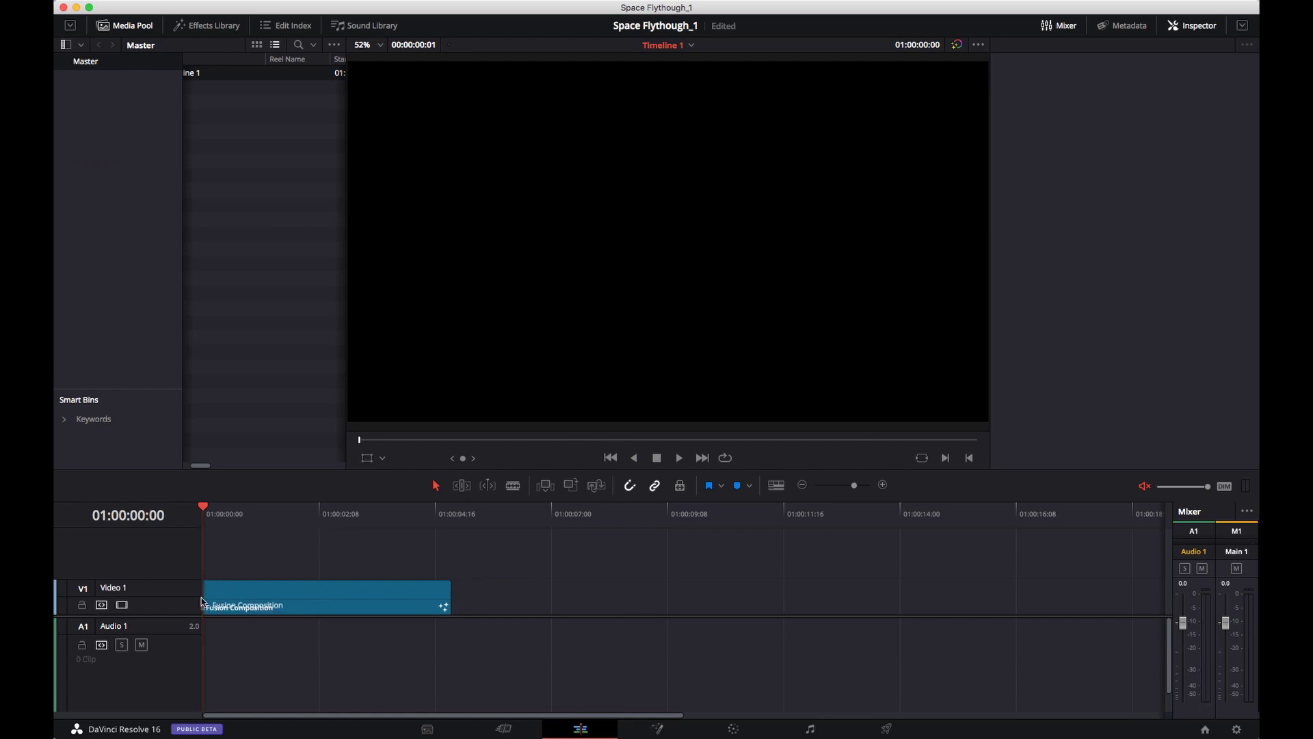
# Change the Fusion Composition clip's duration to 00:00:07:00.
pyautogui.click(258, 610)
pyautogui.click(270, 610)
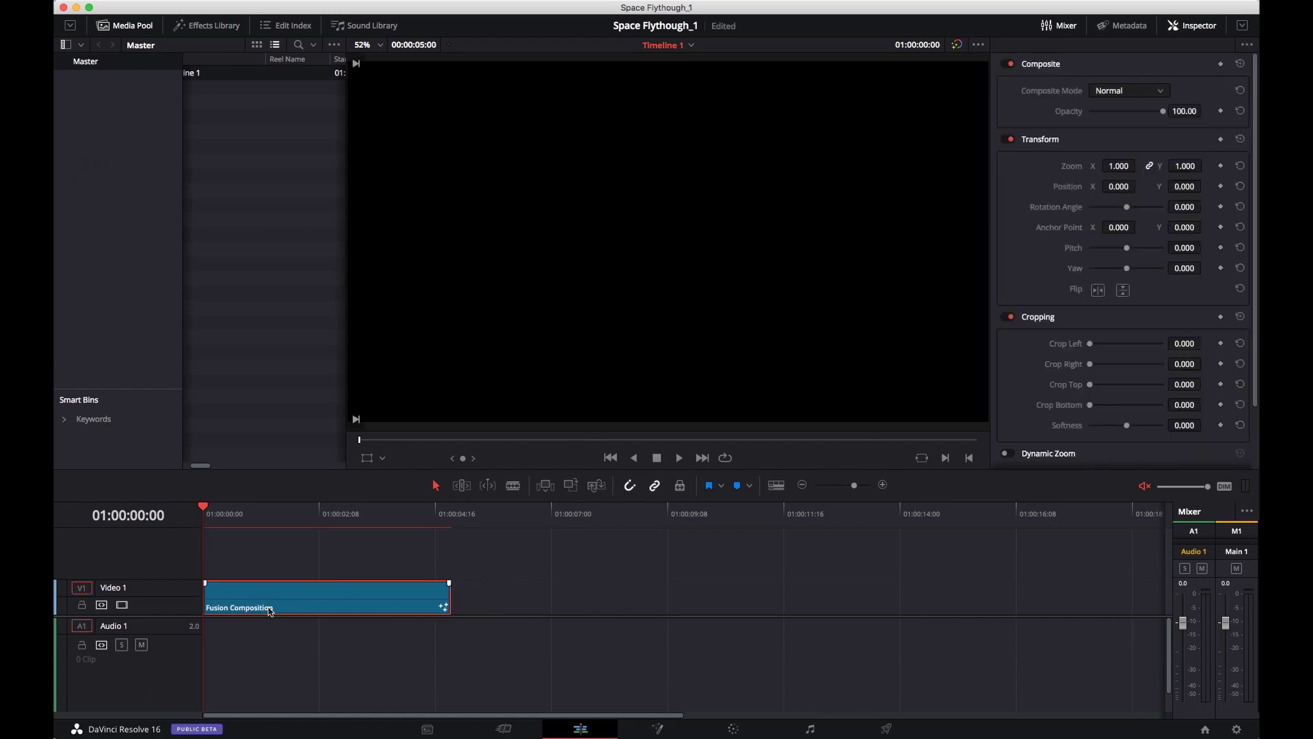
pyautogui.press('super+d')
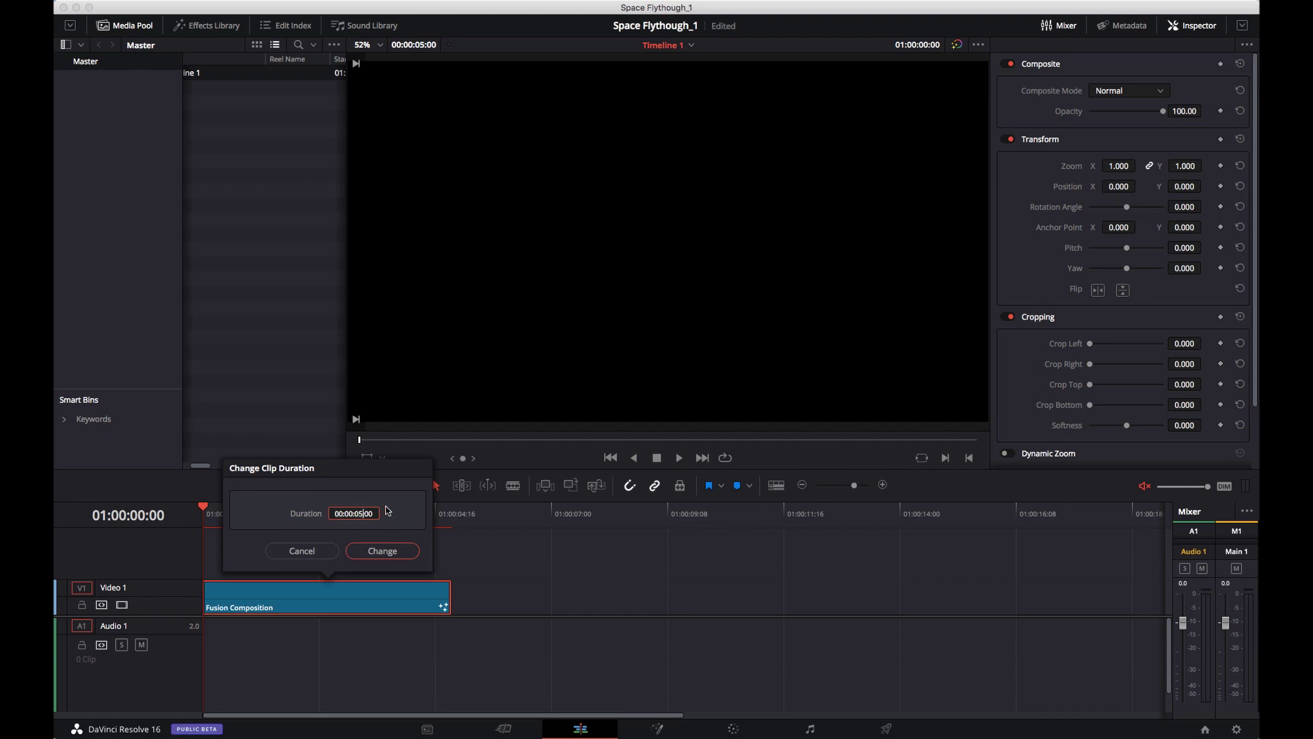
pyautogui.press('BackSpace')
pyautogui.write('7')
pyautogui.click(380, 551)
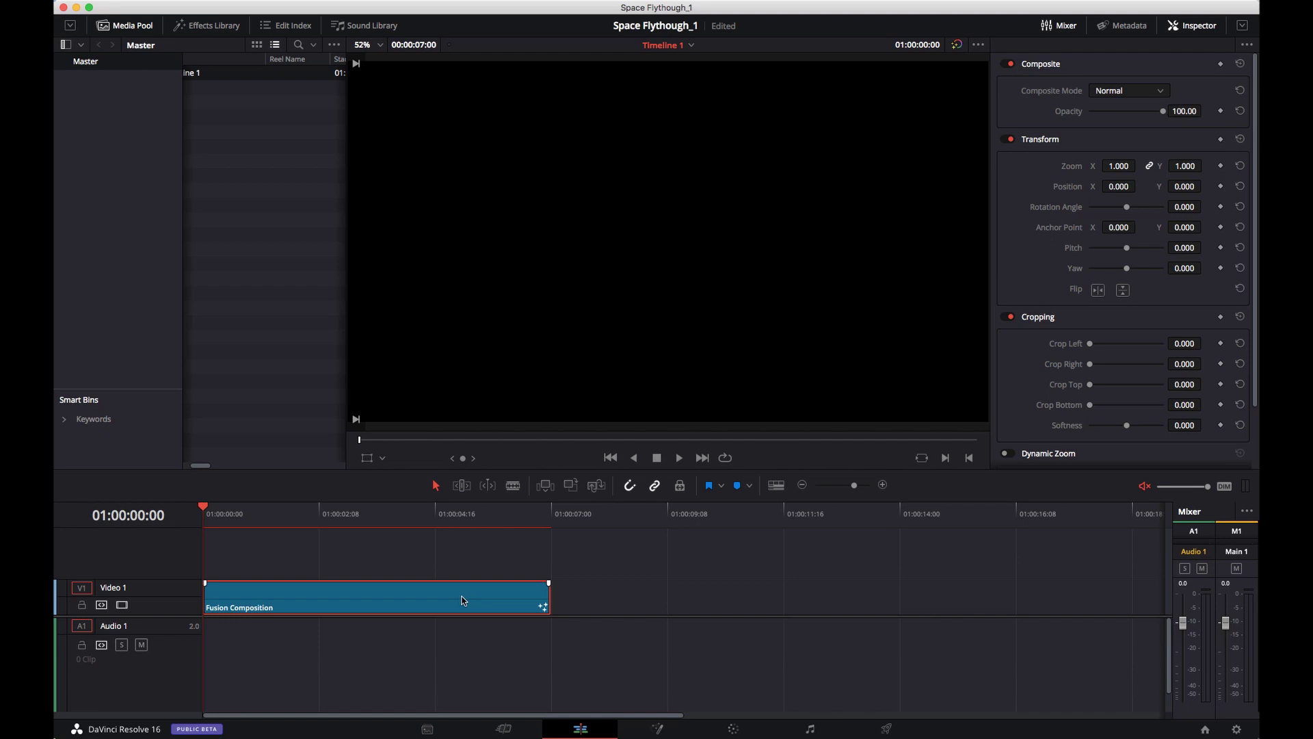
# On the Fusion page, add a pEmitter1 node followed by a connected pRender1 node.
pyautogui.click(655, 730)
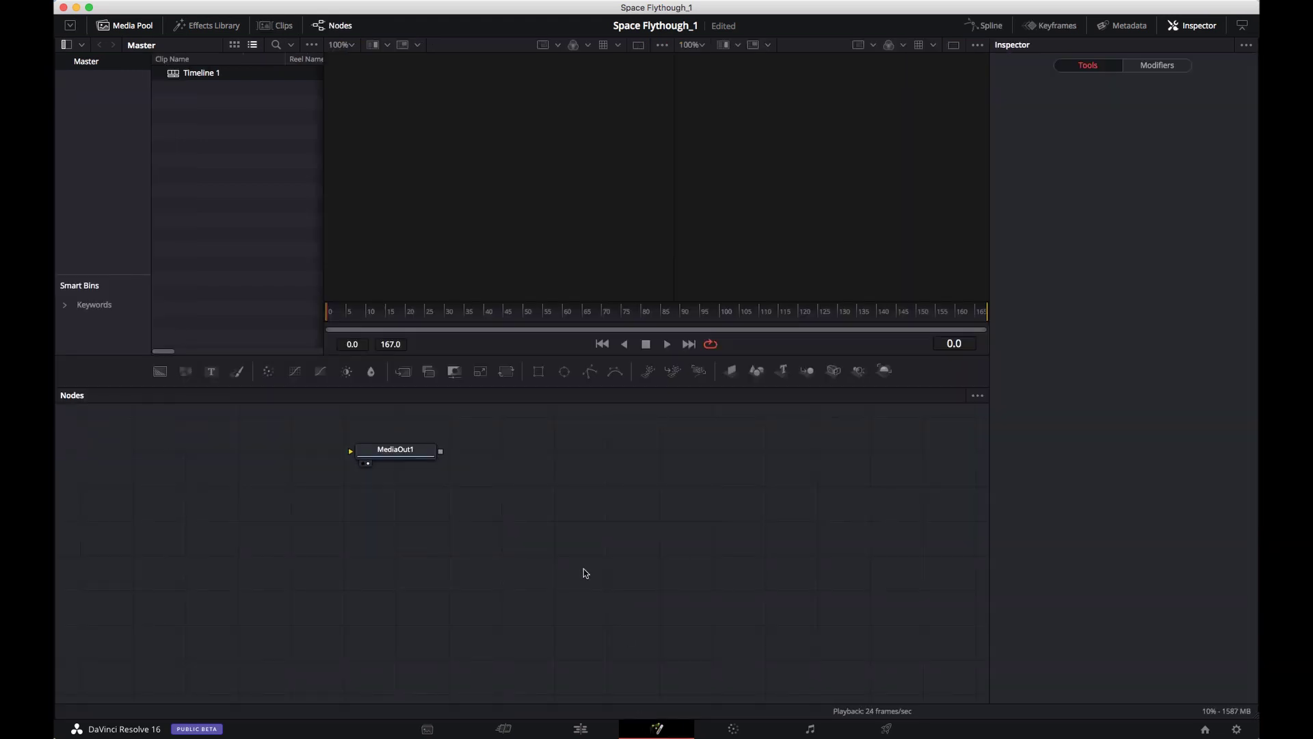
pyautogui.click(648, 369)
pyautogui.moveTo(617, 575); pyautogui.dragTo(301, 505)
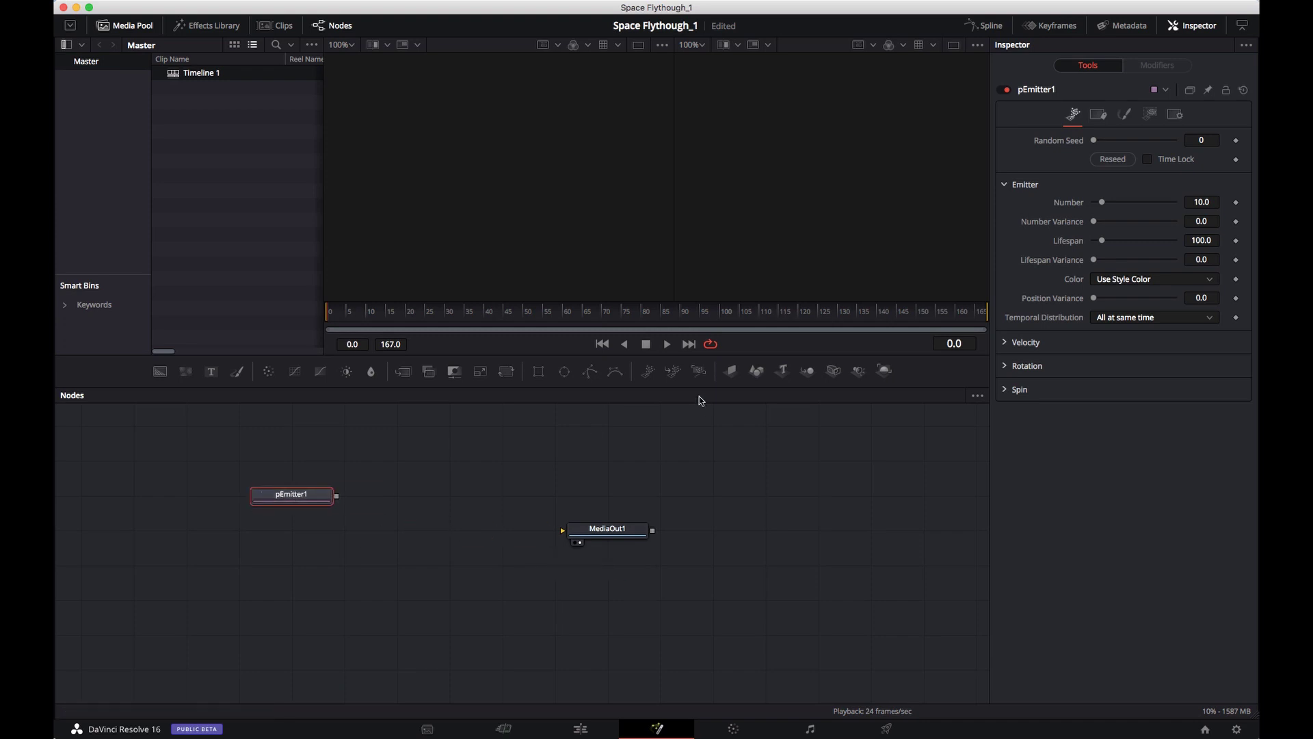
pyautogui.click(698, 370)
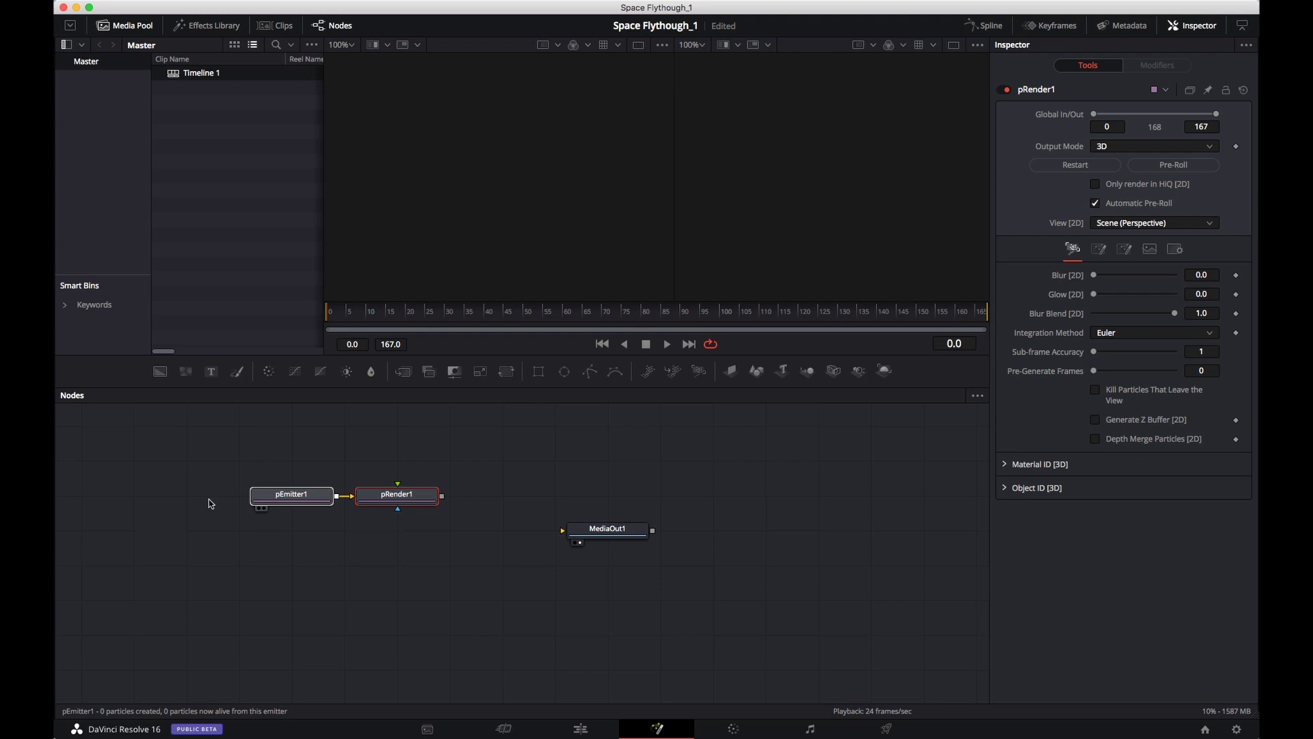
# Spread pEmitter1 and pRender1 apart and show pRender1's 3D scene in viewer 1.
pyautogui.moveTo(296, 509); pyautogui.dragTo(190, 509)
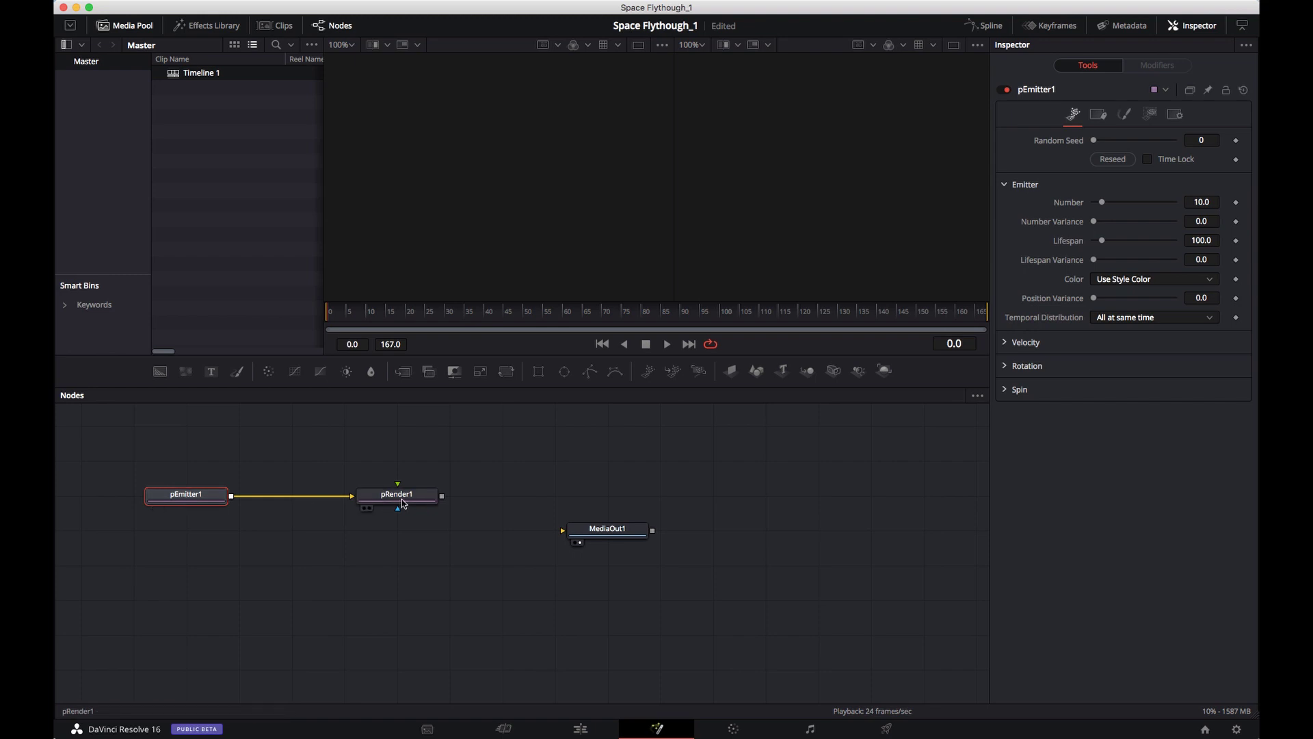
pyautogui.moveTo(416, 503); pyautogui.dragTo(469, 499)
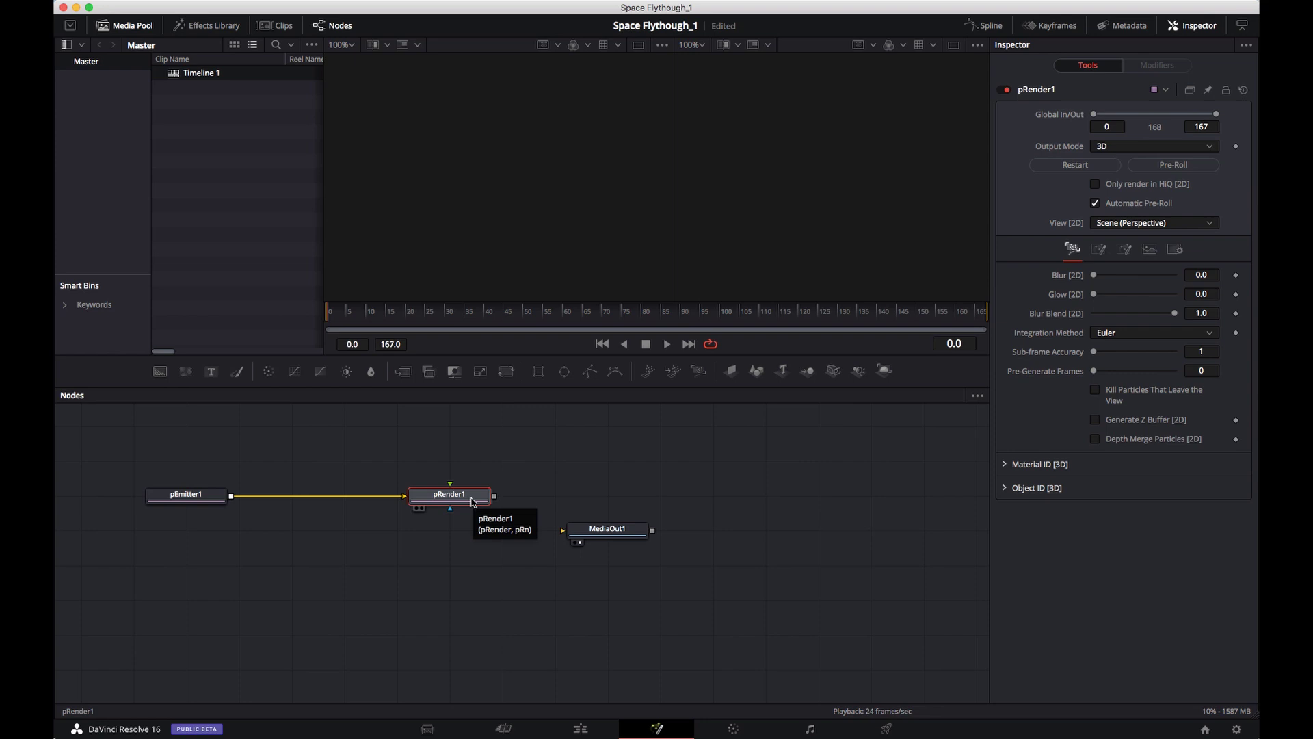
pyautogui.click(217, 495)
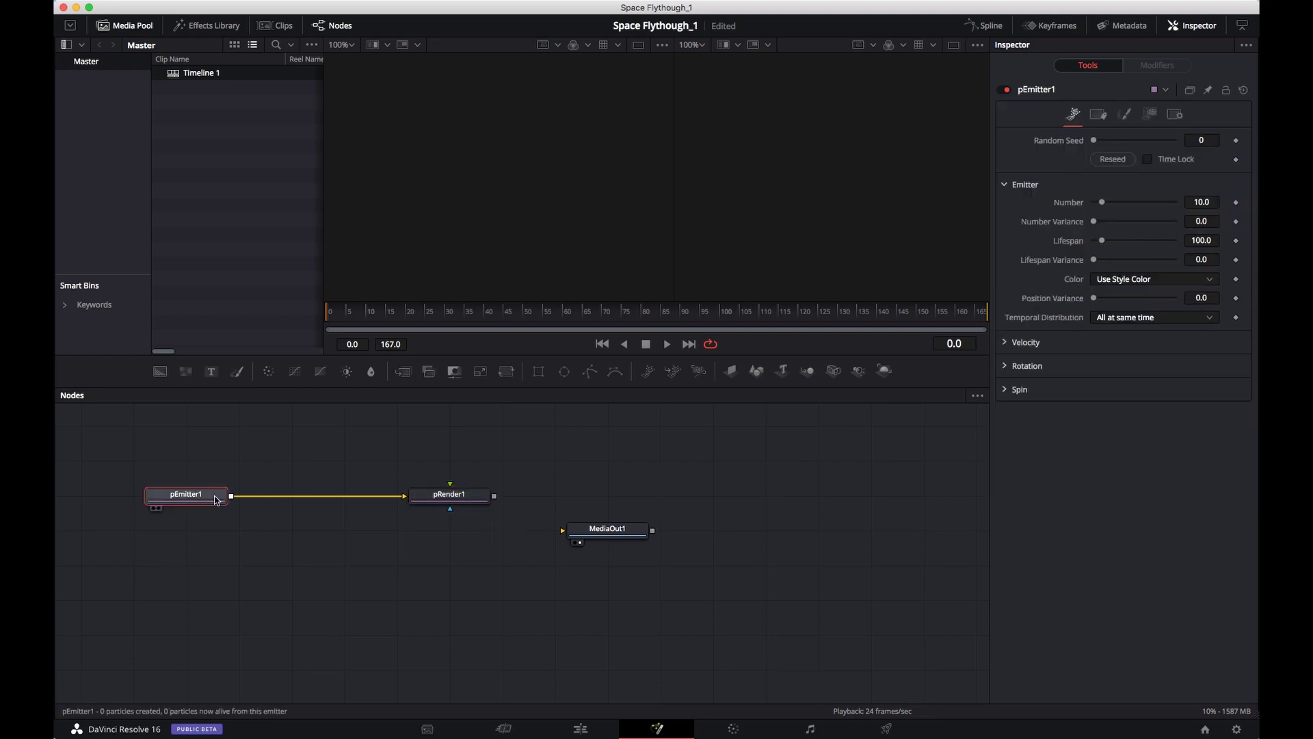
pyautogui.click(421, 499)
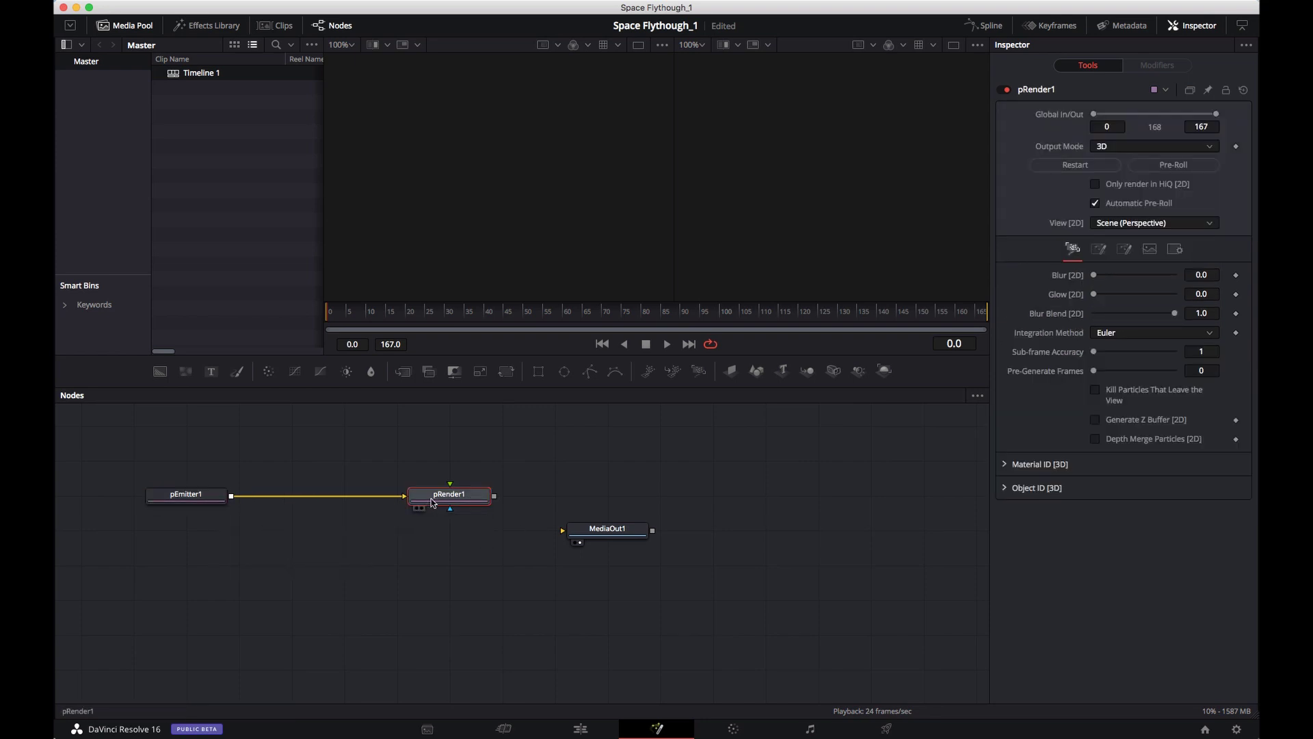
pyautogui.press('1')
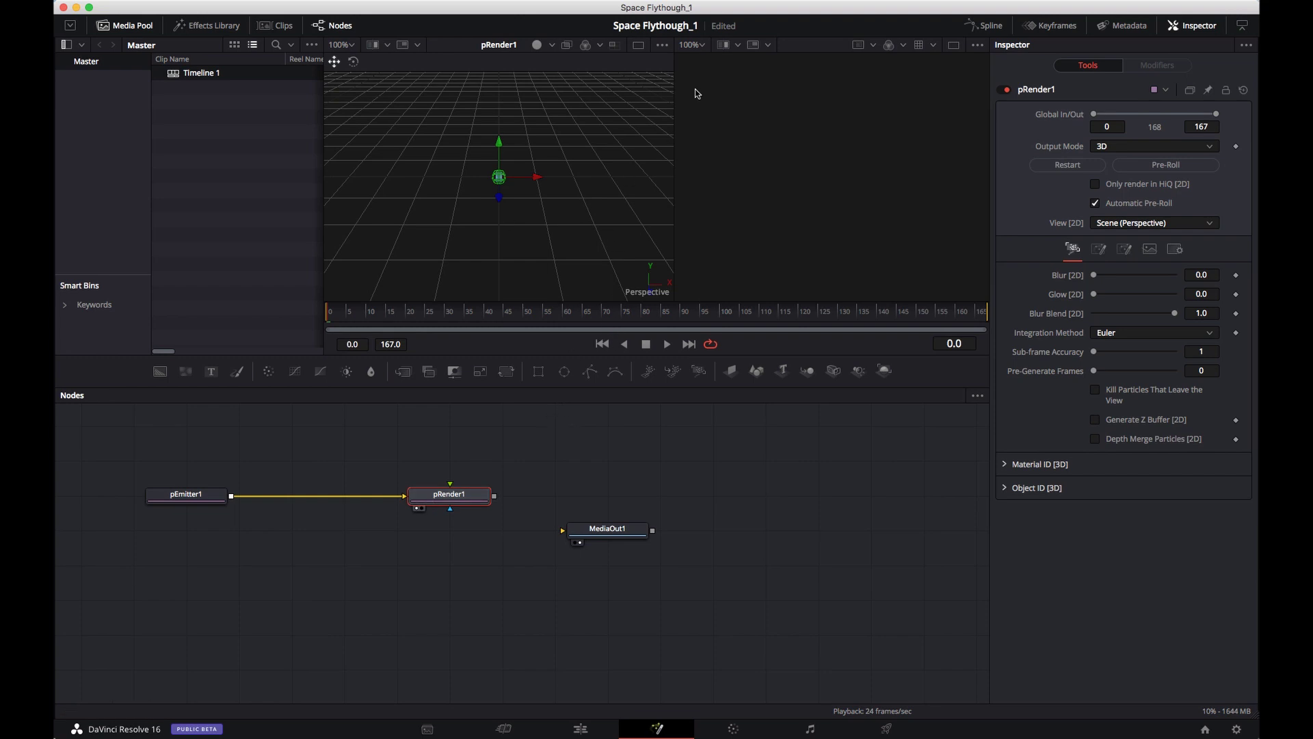
# Switch to a single large viewer, orbit low around the emitter, and play the particles from the start.
pyautogui.click(638, 46)
pyautogui.scroll(5, 692, 190)
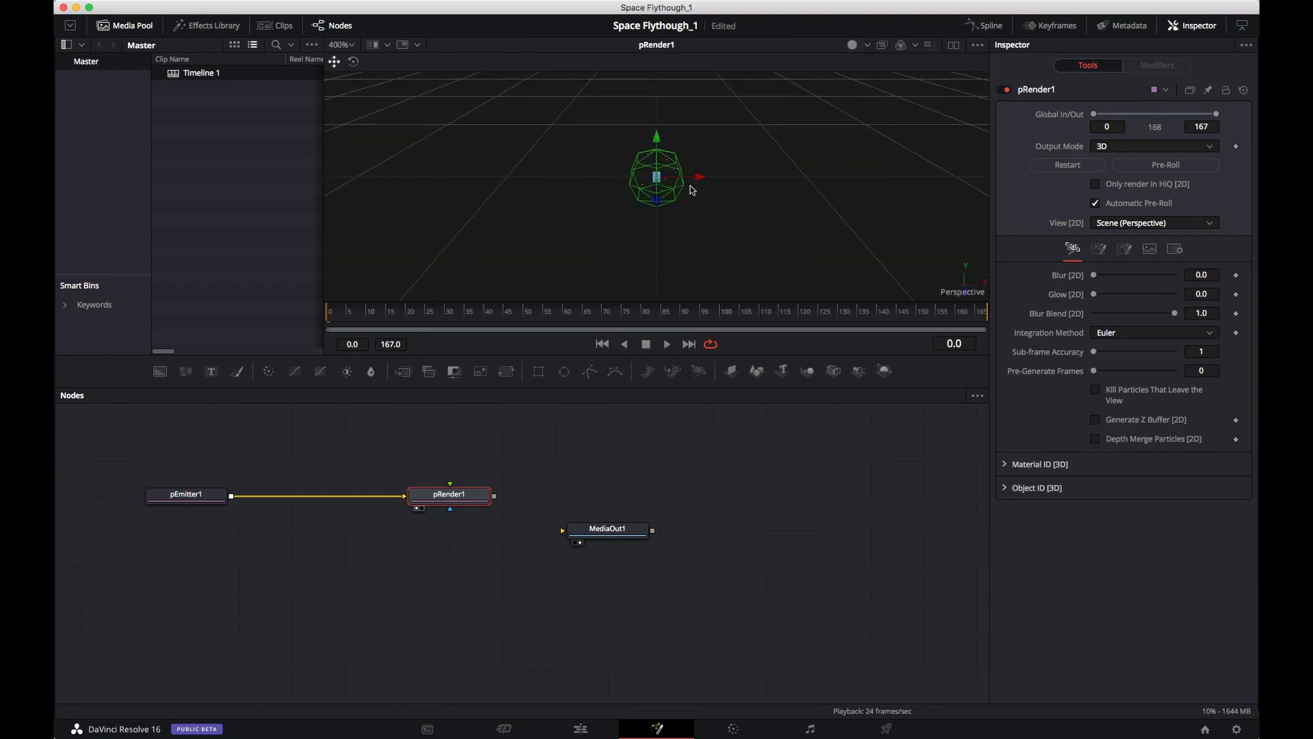
pyautogui.moveTo(692, 190); pyautogui.dragTo(622, 198)
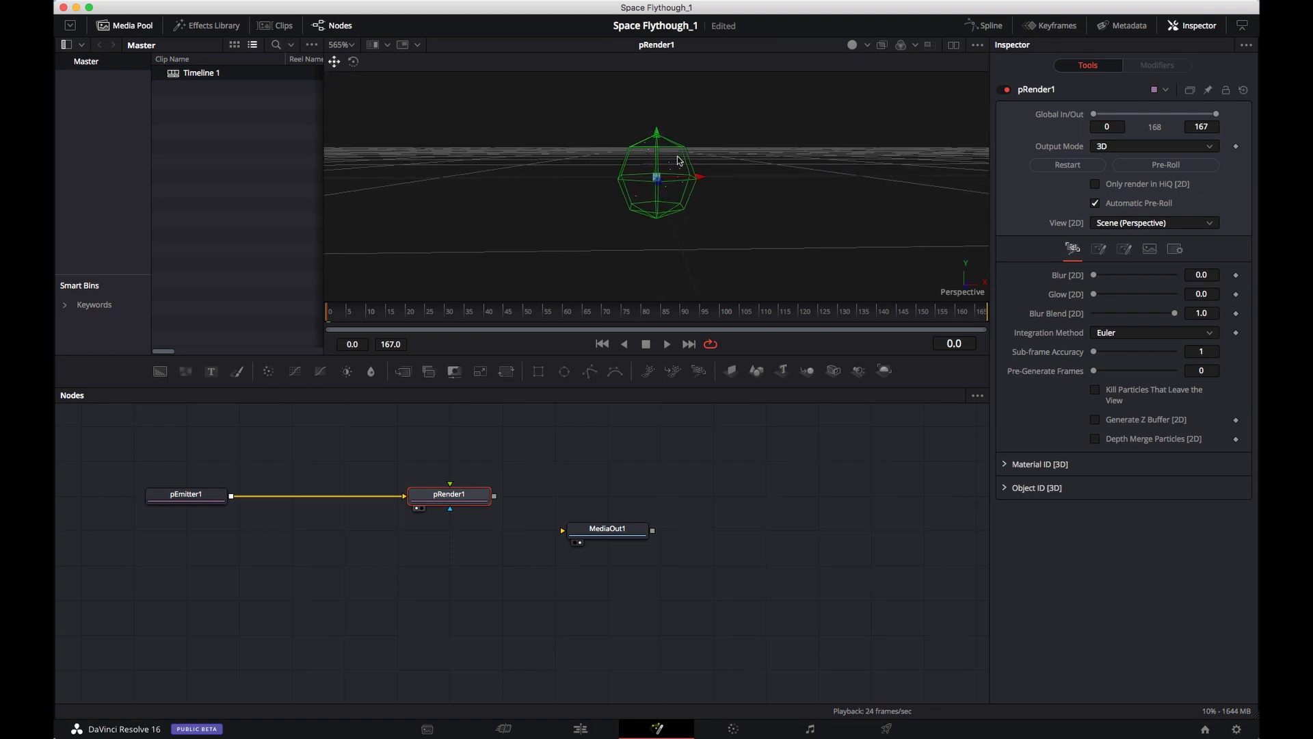
pyautogui.press('space')
pyautogui.press('space')
pyautogui.click(216, 492)
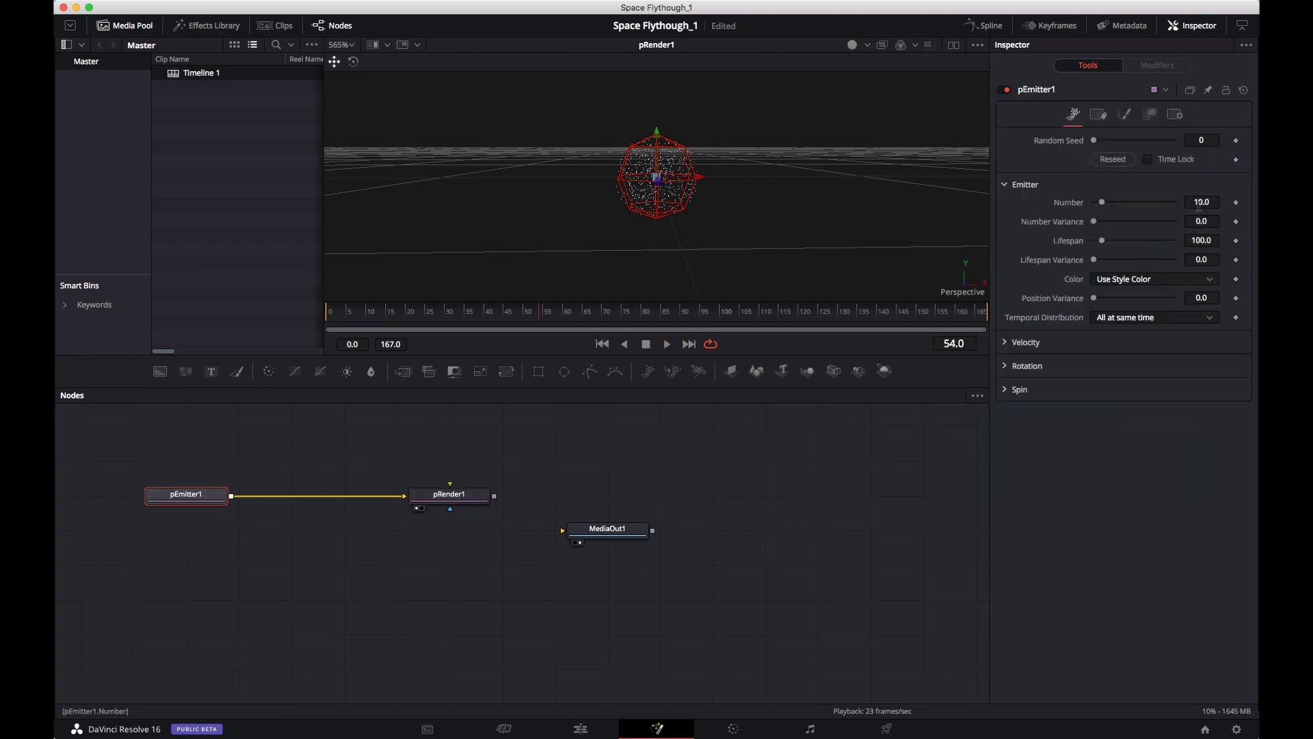
pyautogui.click(604, 345)
pyautogui.press('space')
# Keyframe pEmitter1's Number to 50.4 at frame 0 and 0 at frame 1.
pyautogui.click(603, 344)
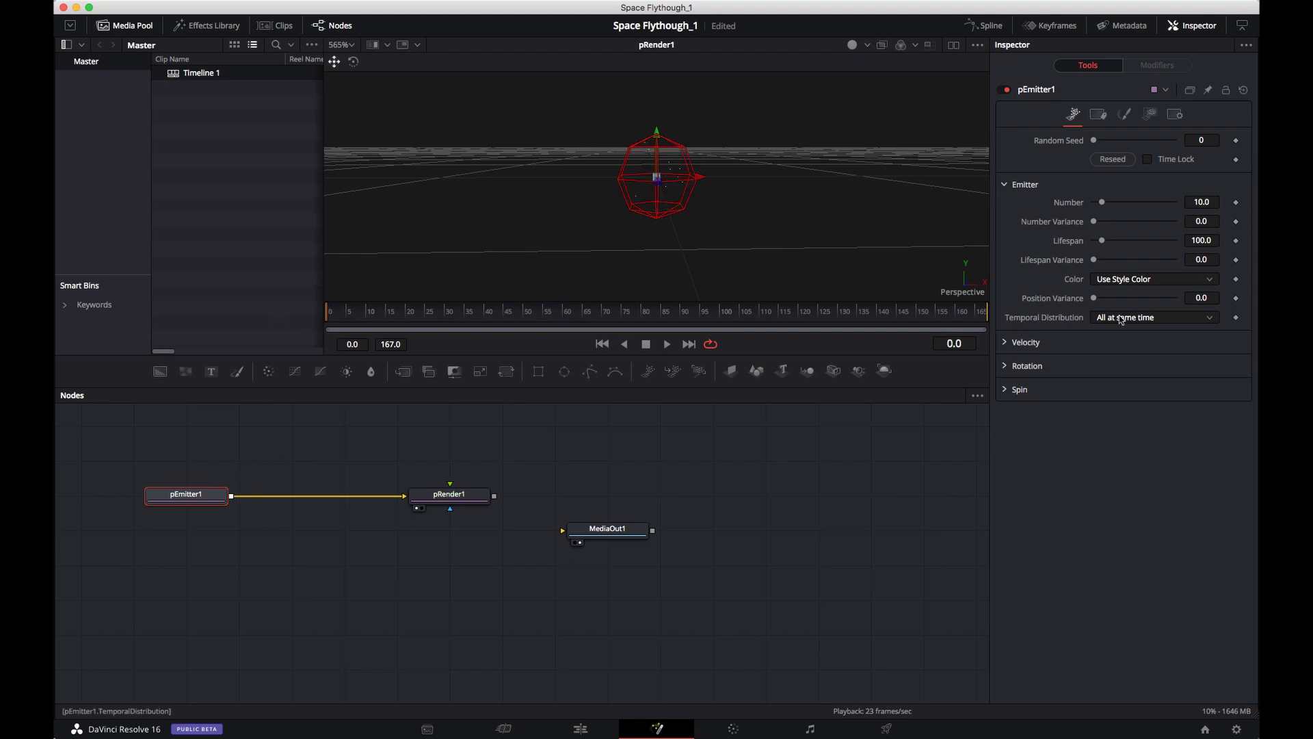
pyautogui.click(1237, 203)
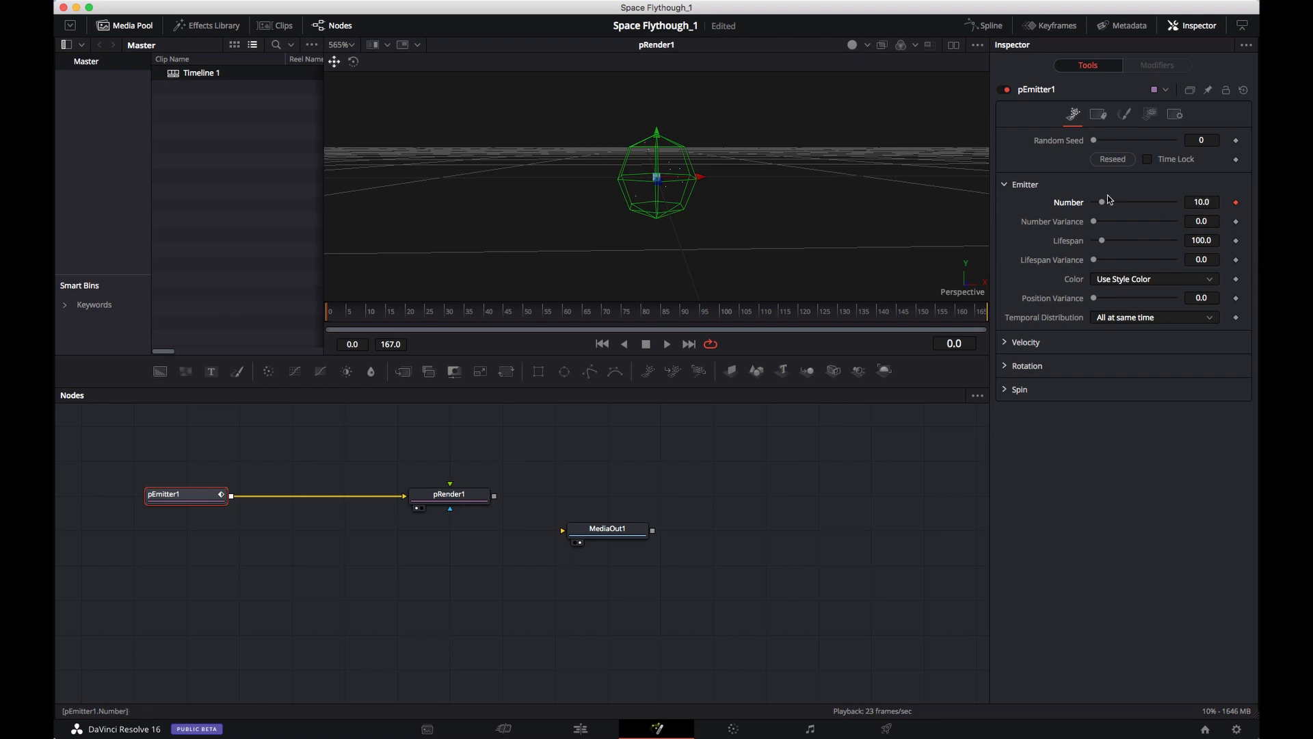
pyautogui.moveTo(1107, 199); pyautogui.dragTo(1137, 203)
pyautogui.click(334, 317)
pyautogui.moveTo(1130, 206); pyautogui.dragTo(1087, 207)
pyautogui.moveTo(402, 313); pyautogui.dragTo(291, 321)
pyautogui.click(454, 493)
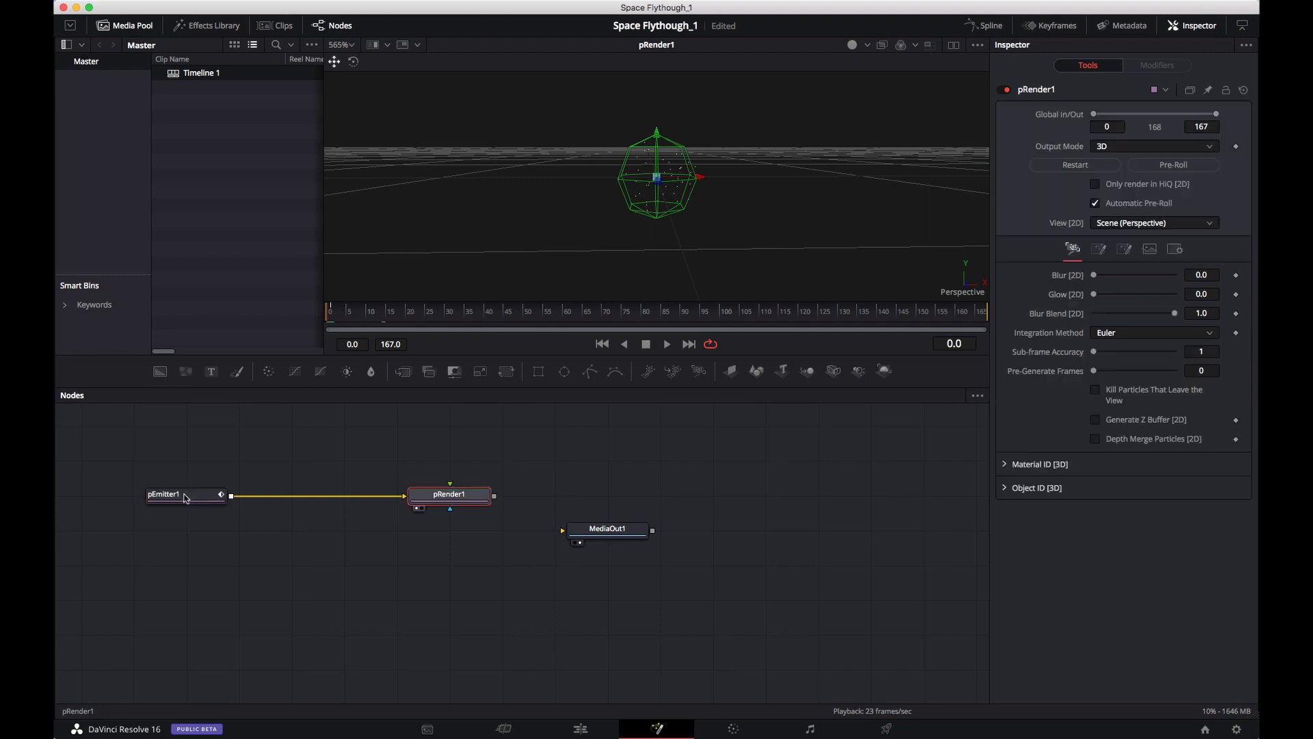
pyautogui.click(186, 498)
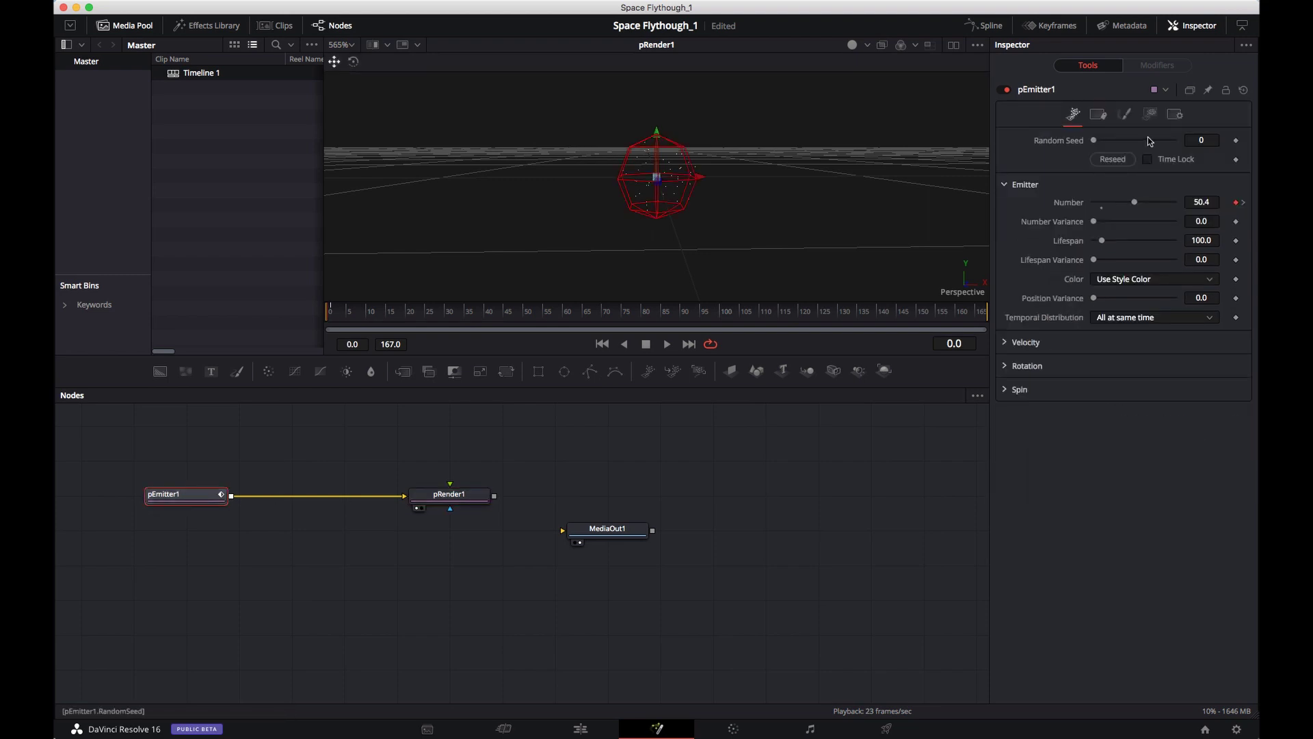
# Set the particle Style to Blob with Size 0.0079.
pyautogui.click(1125, 113)
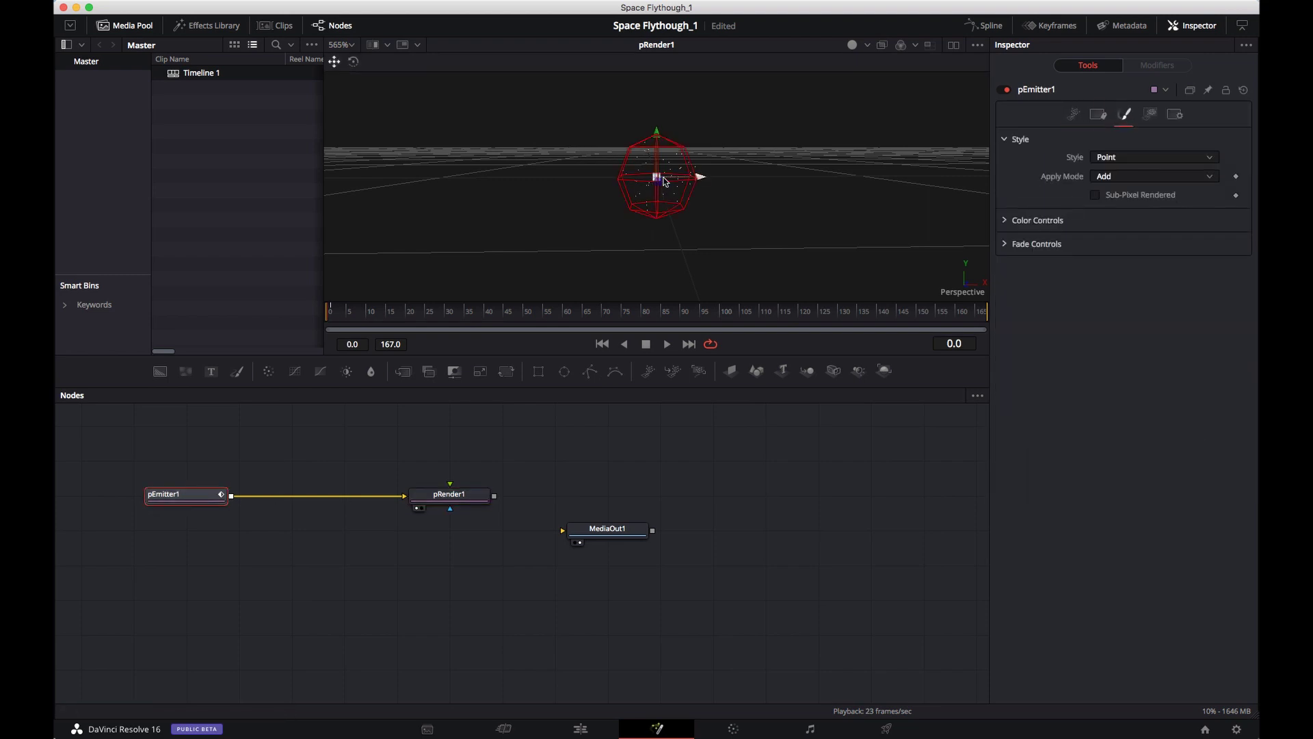
pyautogui.click(1119, 158)
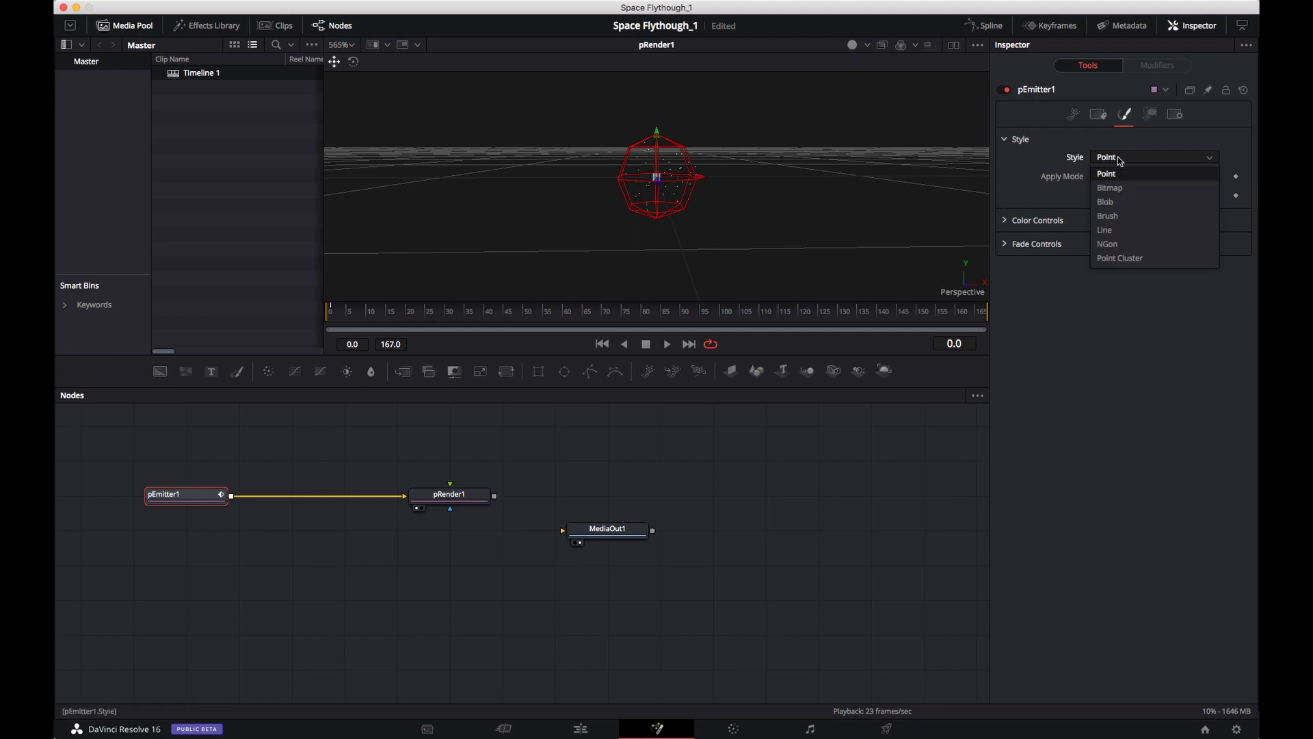
pyautogui.click(1105, 202)
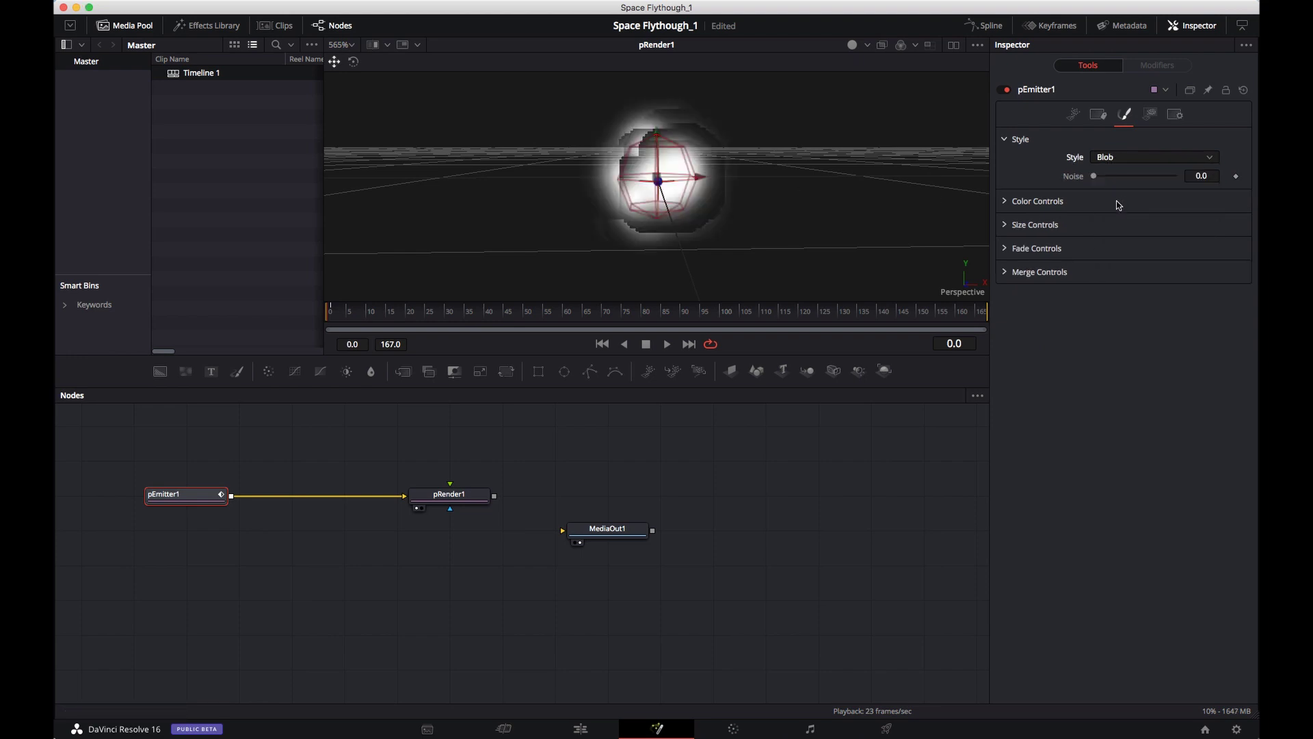
pyautogui.click(1005, 227)
pyautogui.moveTo(1110, 246); pyautogui.dragTo(1095, 247)
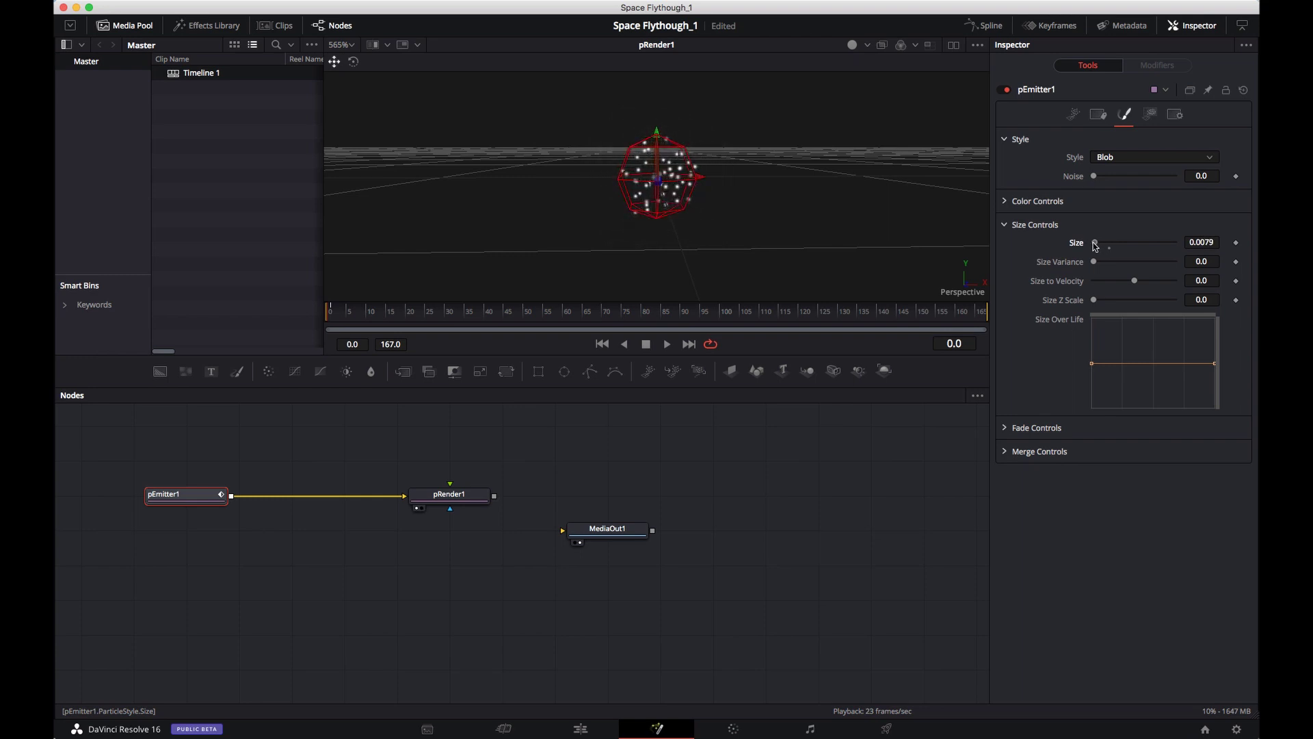
# Widen the Sphere emitter region Size to 0.504.
pyautogui.click(1152, 116)
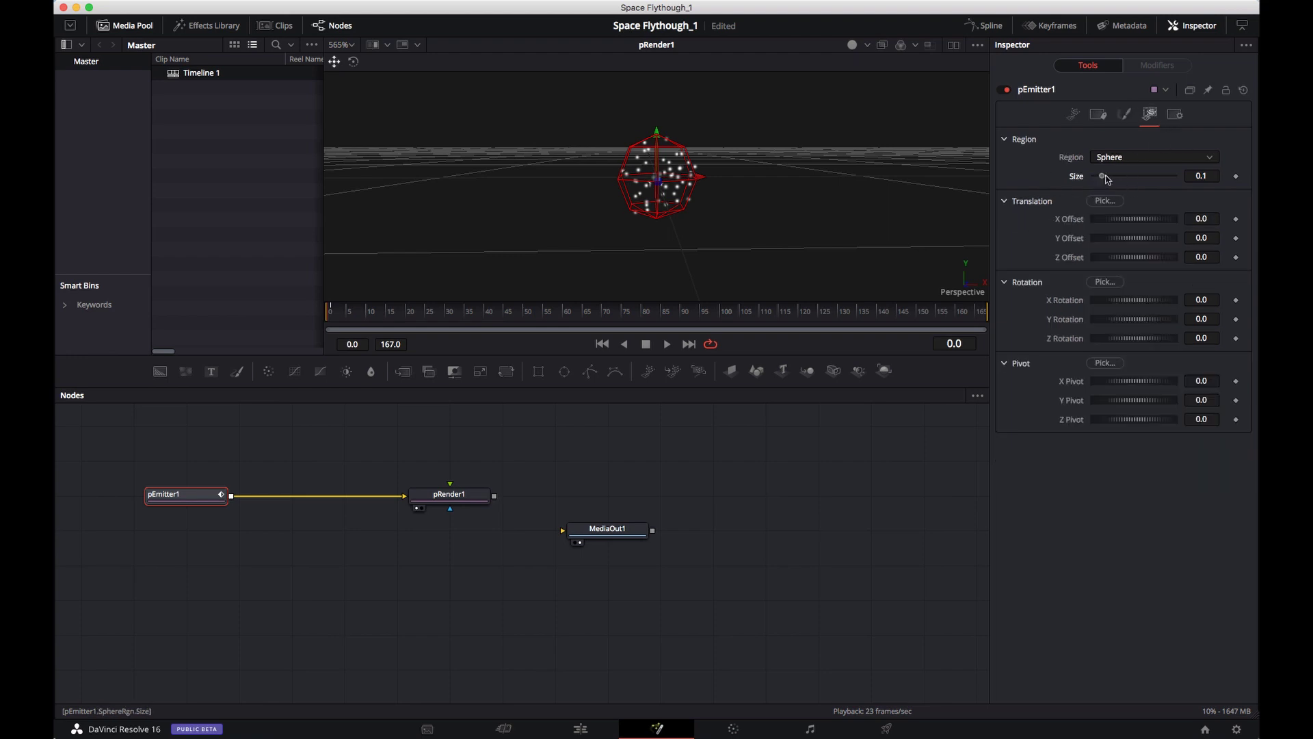
pyautogui.moveTo(1108, 179); pyautogui.dragTo(1135, 191)
pyautogui.scroll(-2, 661, 199)
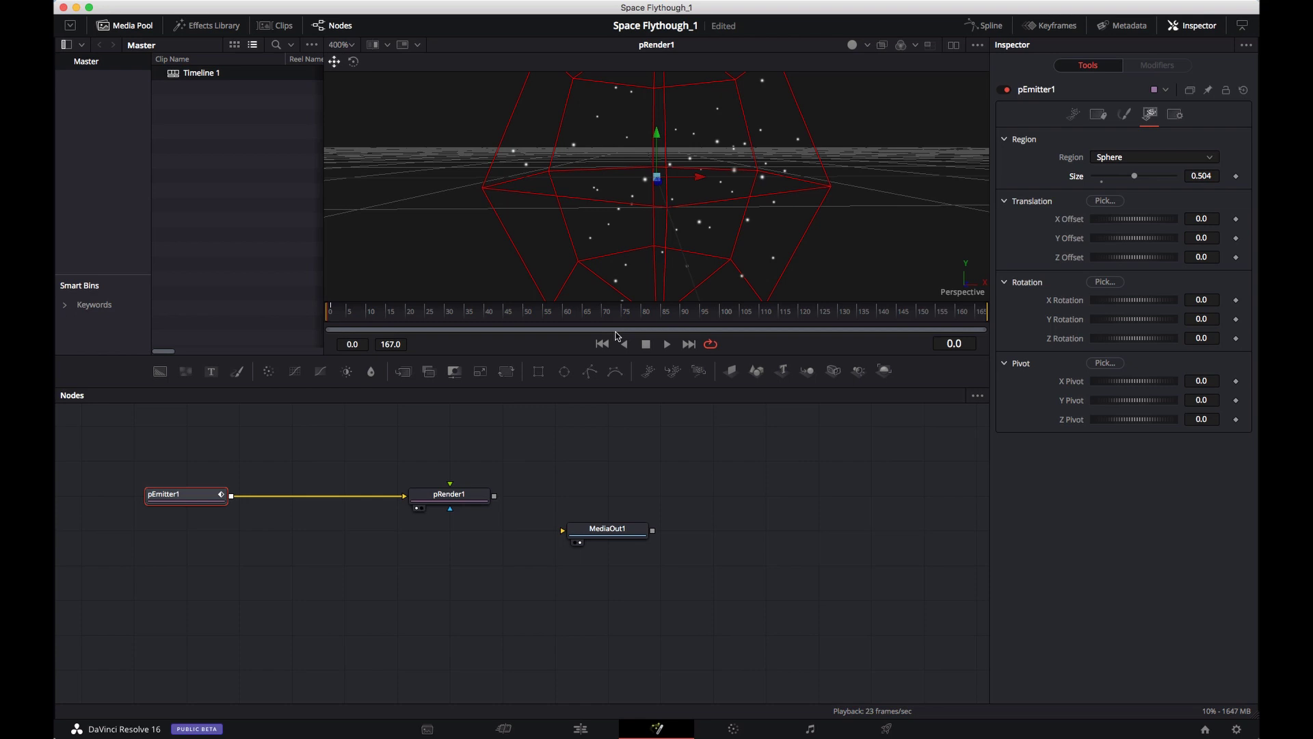
# Play back, return to frame 0 on the Controls tab, and scrub to frame 44 to confirm particles stay put.
pyautogui.press('space')
pyautogui.click(619, 311)
pyautogui.moveTo(617, 311); pyautogui.dragTo(321, 313)
pyautogui.click(1072, 113)
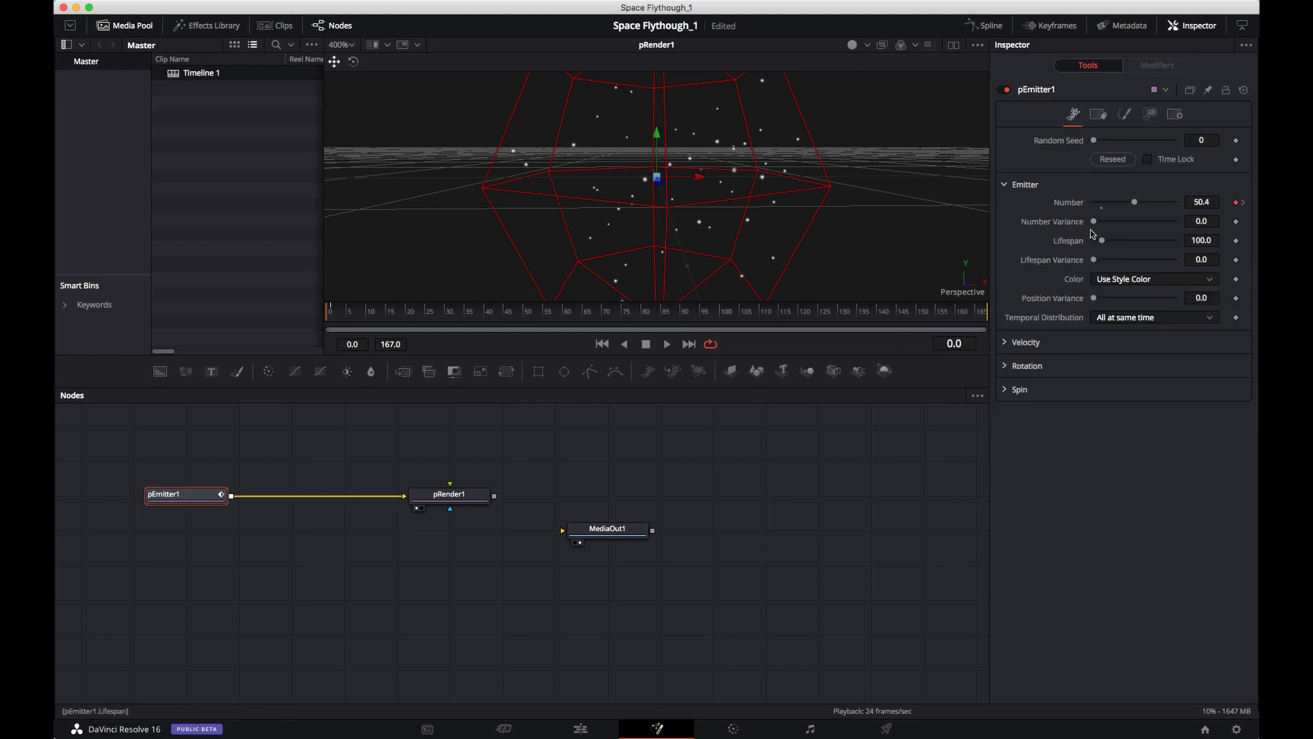
pyautogui.click(333, 318)
pyautogui.click(328, 318)
pyautogui.moveTo(328, 318); pyautogui.dragTo(720, 324)
pyautogui.scroll(2, 1200, 241)
pyautogui.moveTo(686, 317); pyautogui.dragTo(526, 319)
pyautogui.click(602, 344)
pyautogui.click(348, 314)
pyautogui.moveTo(369, 313); pyautogui.dragTo(719, 311)
pyautogui.moveTo(958, 313); pyautogui.dragTo(695, 318)
pyautogui.moveTo(563, 333); pyautogui.dragTo(704, 322)
pyautogui.moveTo(749, 171); pyautogui.dragTo(677, 177)
pyautogui.scroll(-5, 680, 202)
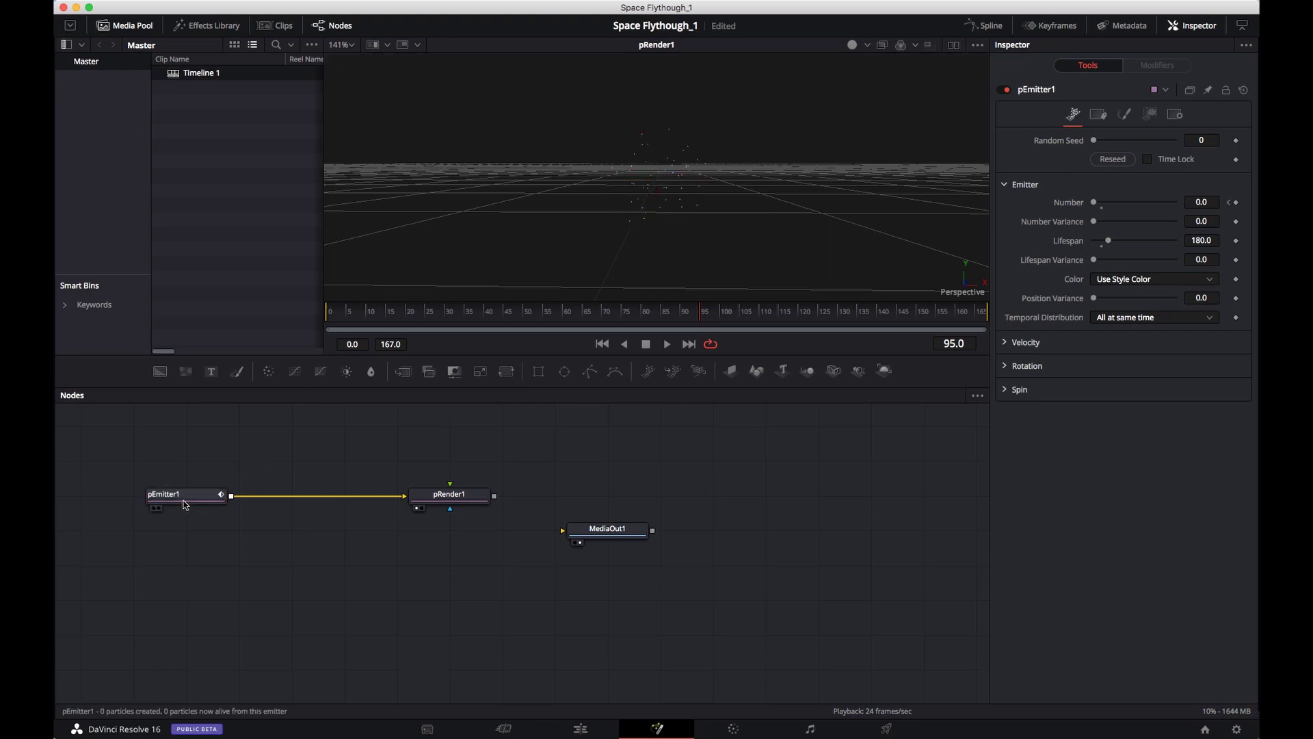
# Set the particle Velocity to 0.024 and enlarge the blob Size to 0.0394.
pyautogui.click(1005, 342)
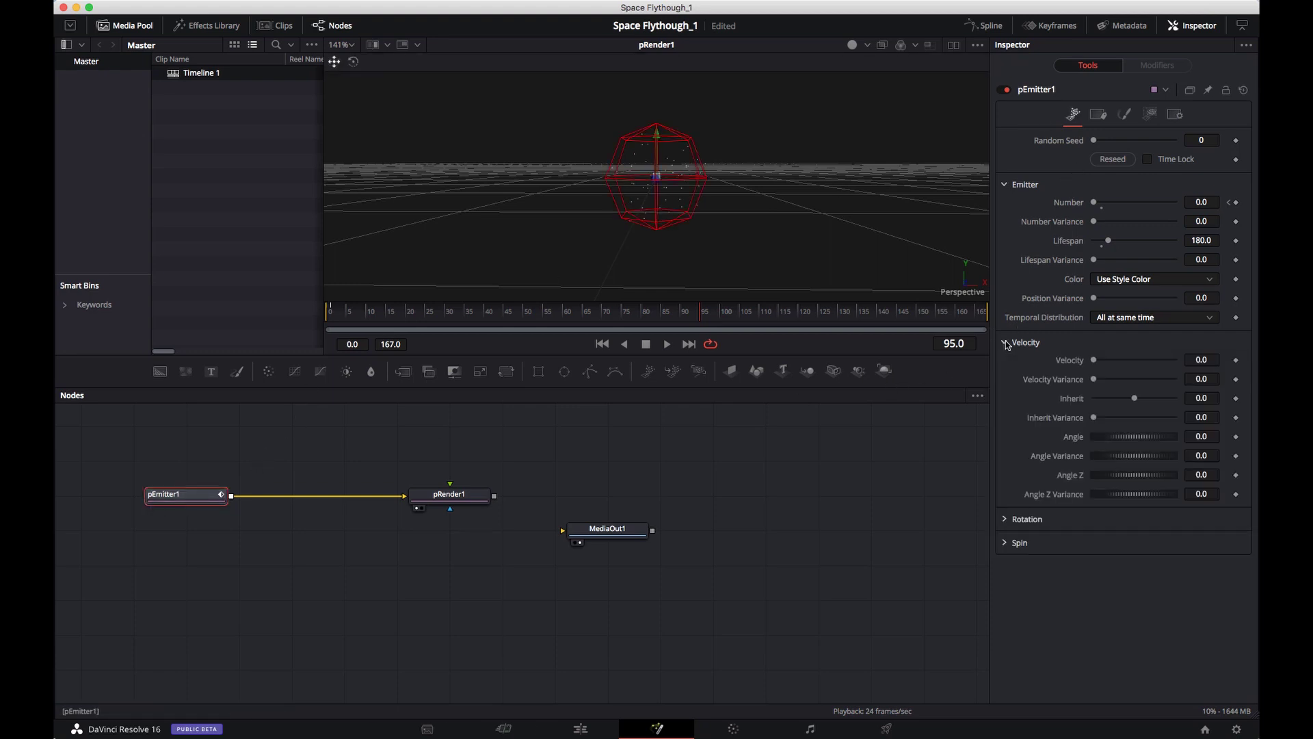
pyautogui.moveTo(1094, 361)
pyautogui.mouseDown()
pyautogui.moveTo(1120, 366)
pyautogui.moveTo(1100, 370)
pyautogui.mouseUp()
pyautogui.click(1124, 113)
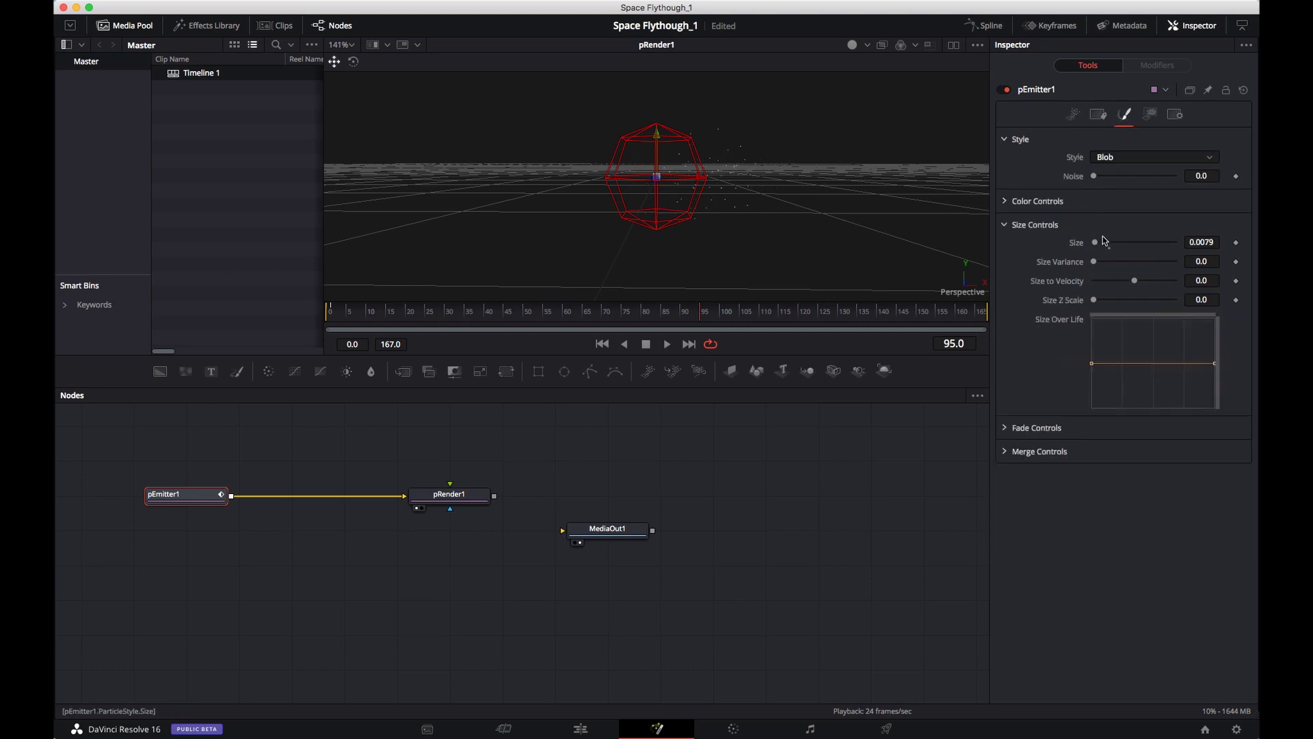
pyautogui.moveTo(1094, 243); pyautogui.dragTo(1101, 248)
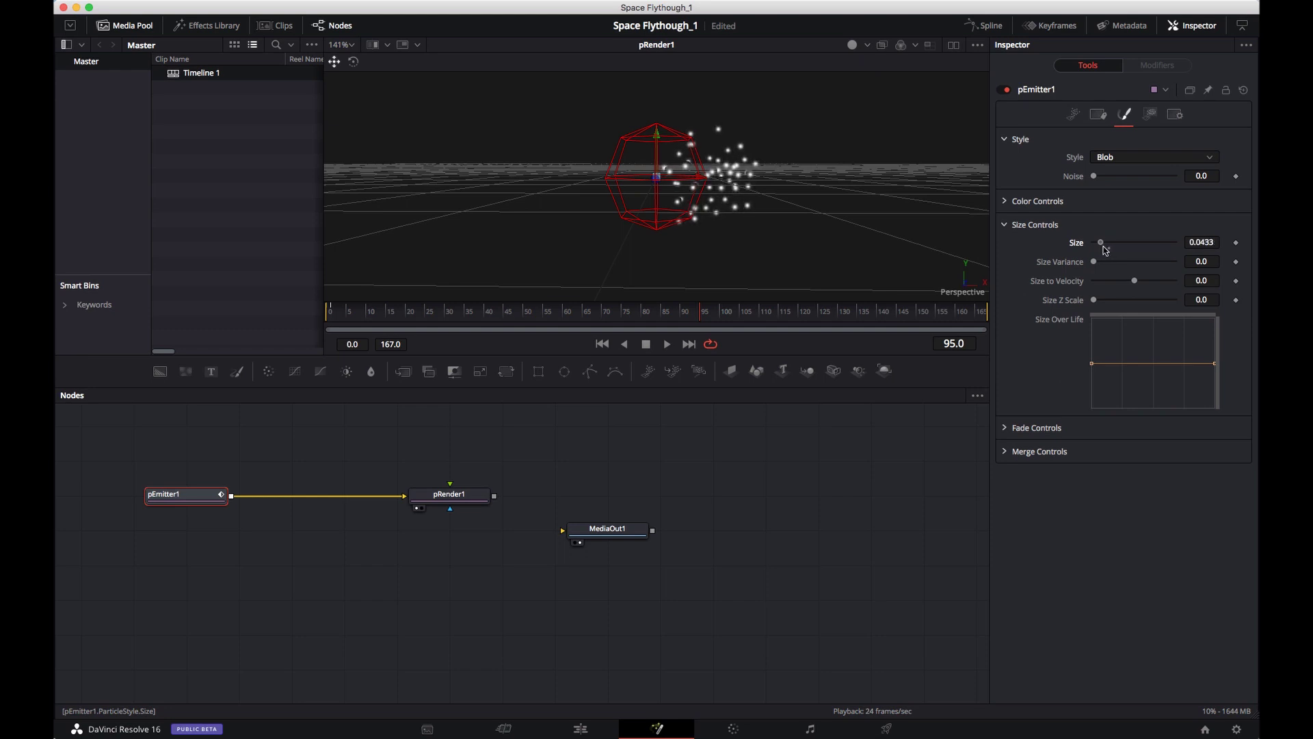
# Play the animation from the first frame to watch the particles drift sideways.
pyautogui.click(603, 349)
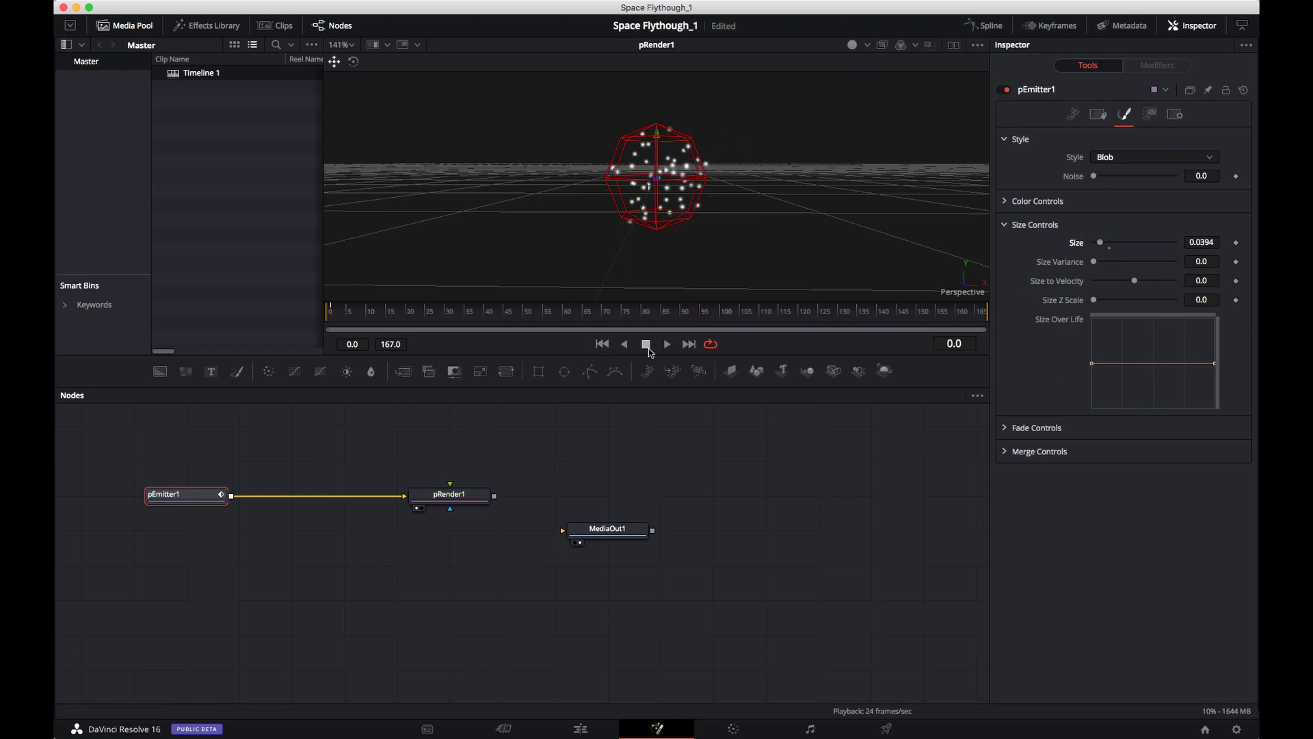
pyautogui.click(664, 347)
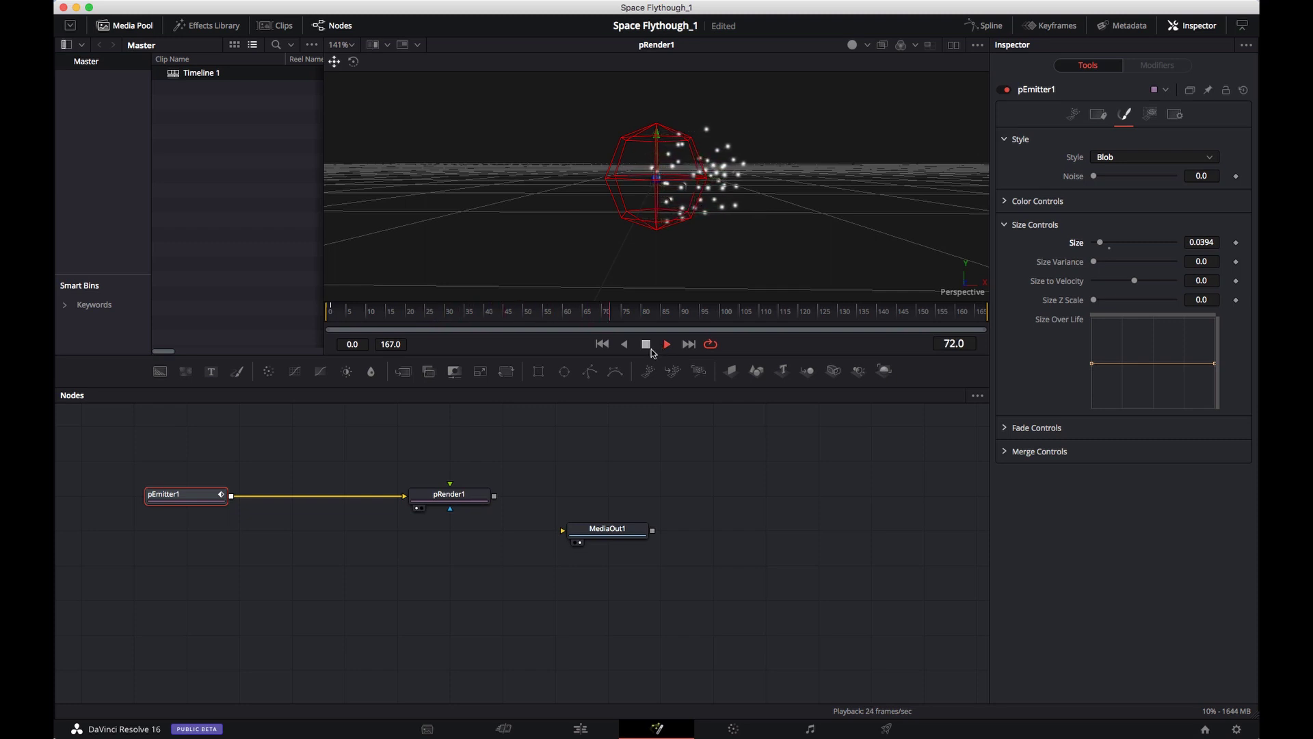
pyautogui.press('space')
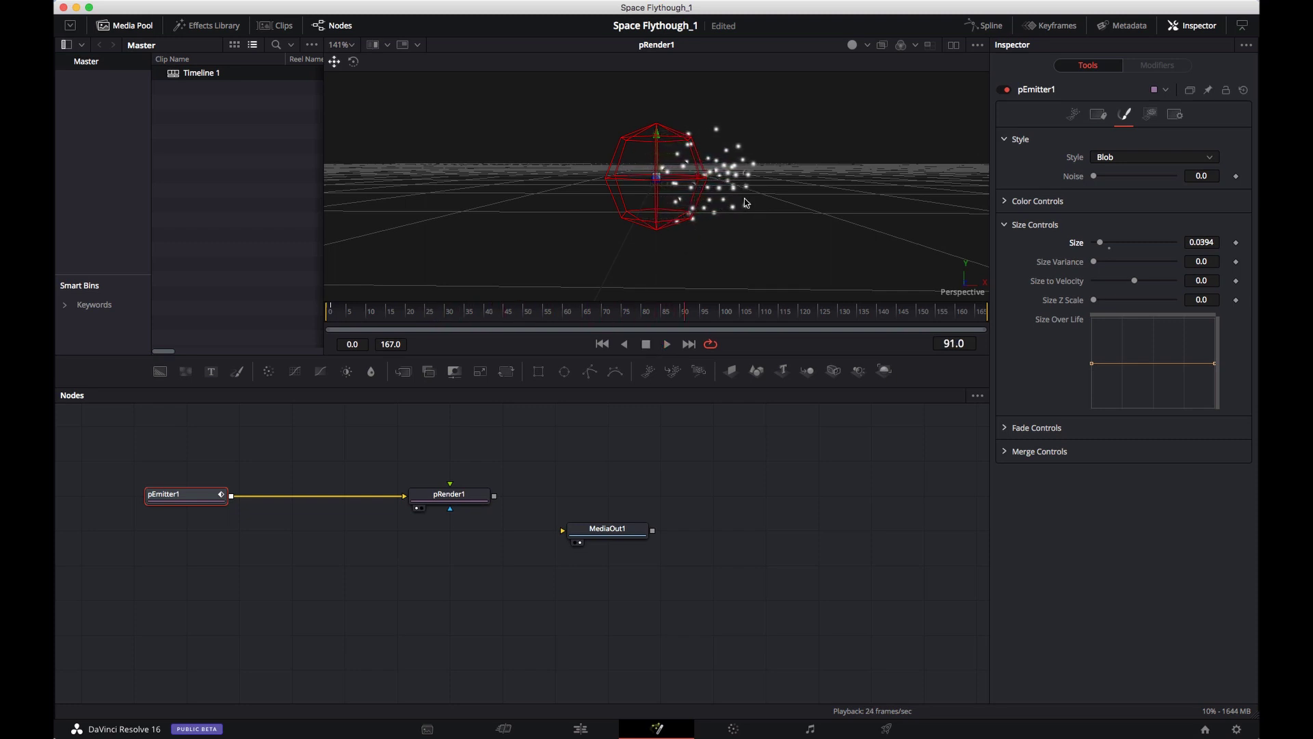
pyautogui.click(281, 473)
pyautogui.click(183, 498)
# Nudge the Velocity up and set Angle Variance to 360.
pyautogui.click(1073, 114)
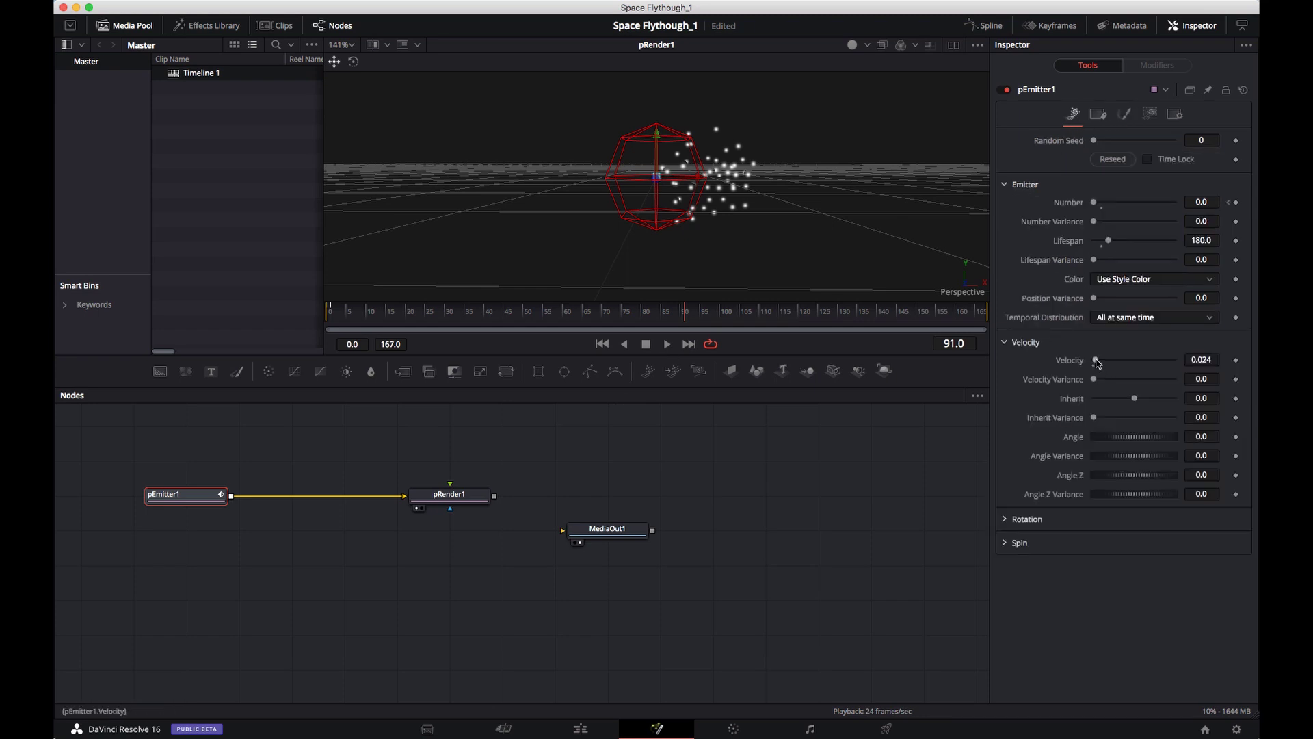
pyautogui.moveTo(1097, 363)
pyautogui.mouseDown()
pyautogui.moveTo(1198, 373)
pyautogui.moveTo(1102, 369)
pyautogui.mouseUp()
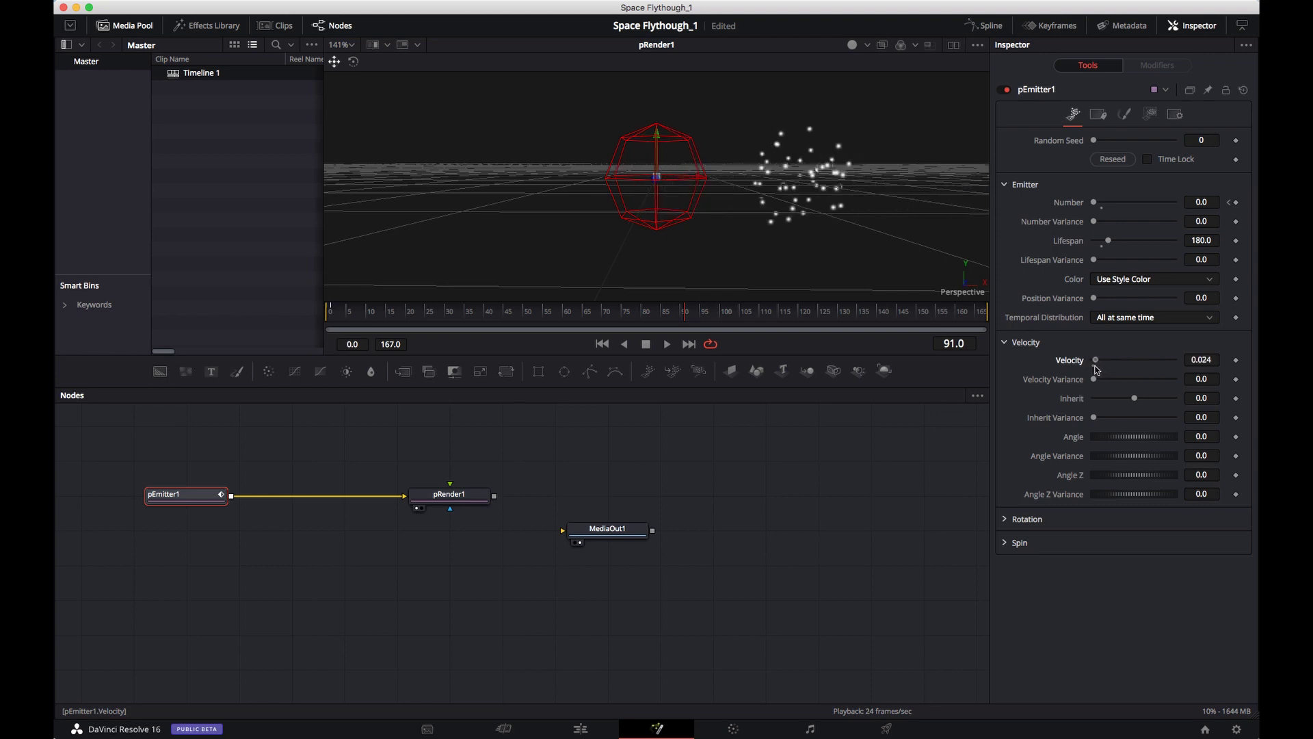
pyautogui.click(1197, 456)
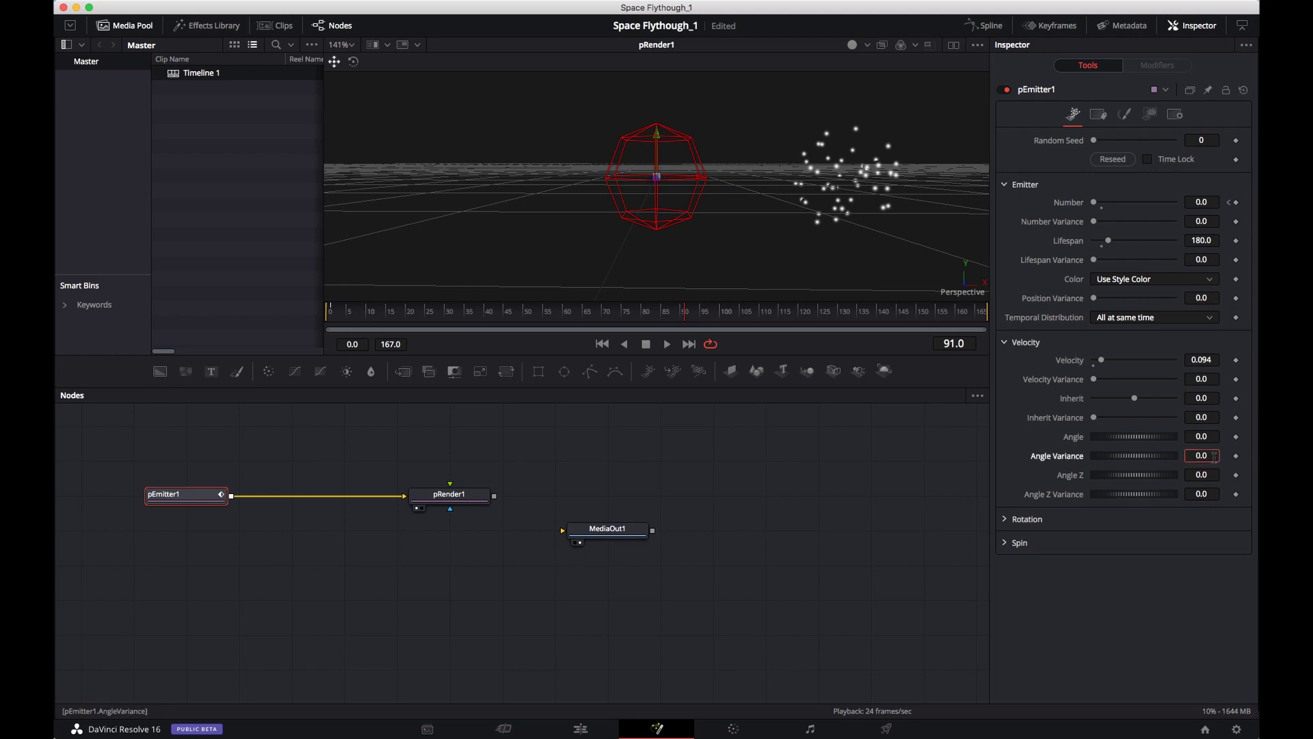
pyautogui.moveTo(1214, 457); pyautogui.dragTo(1195, 455)
pyautogui.write('360')
pyautogui.press('Return')
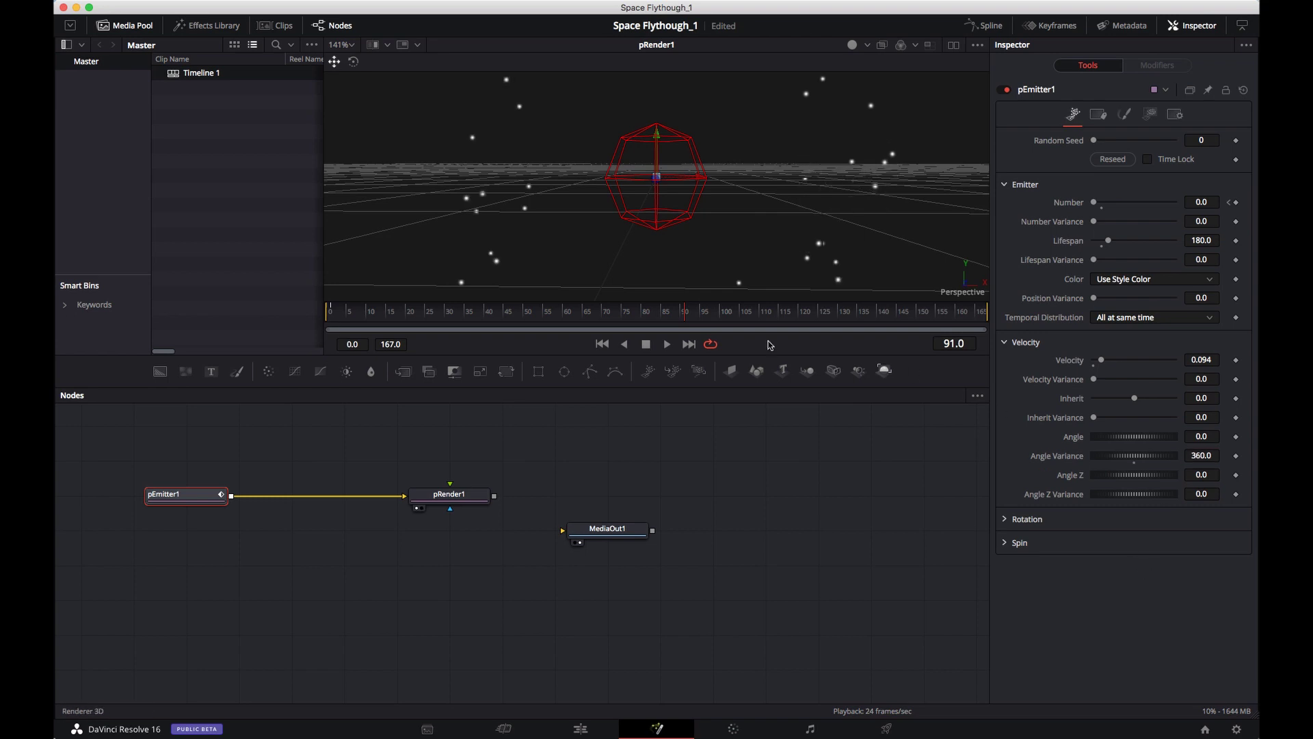
# Replay the animation from the start and orbit the view to inspect the spread.
pyautogui.click(602, 344)
pyautogui.press('space')
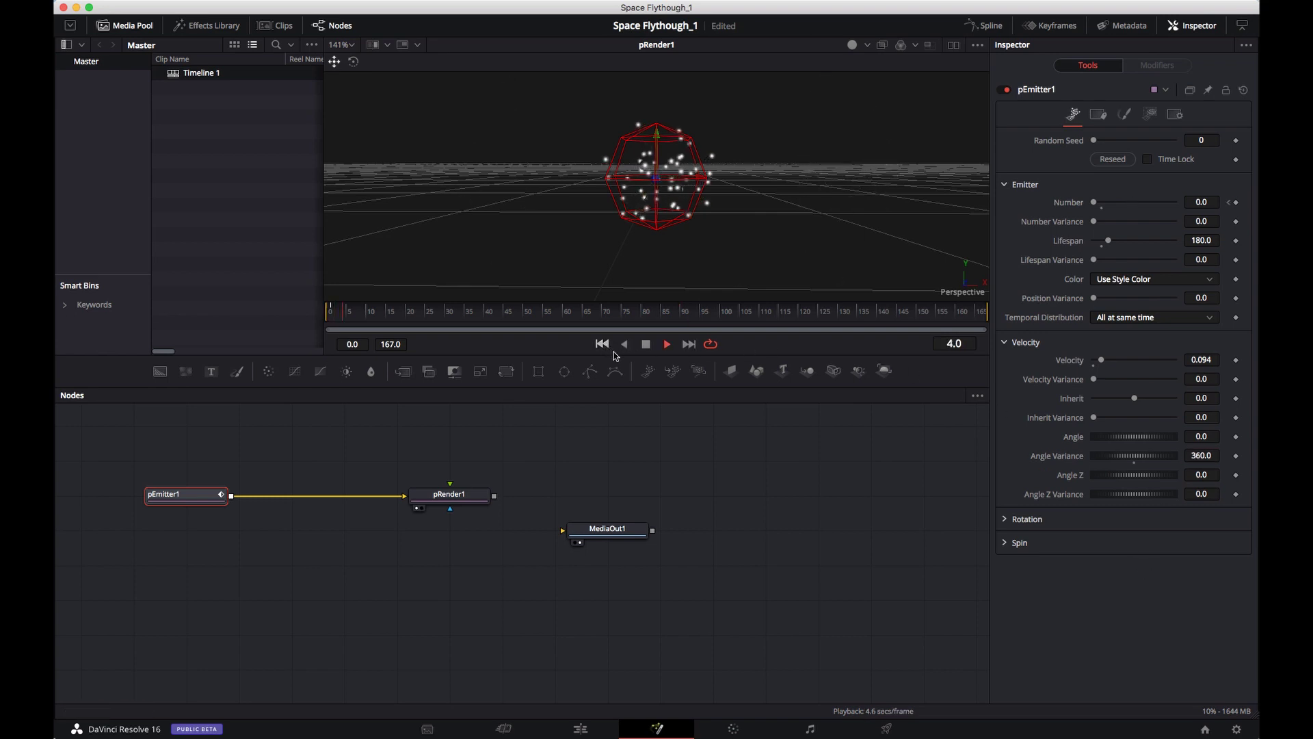
pyautogui.press('space')
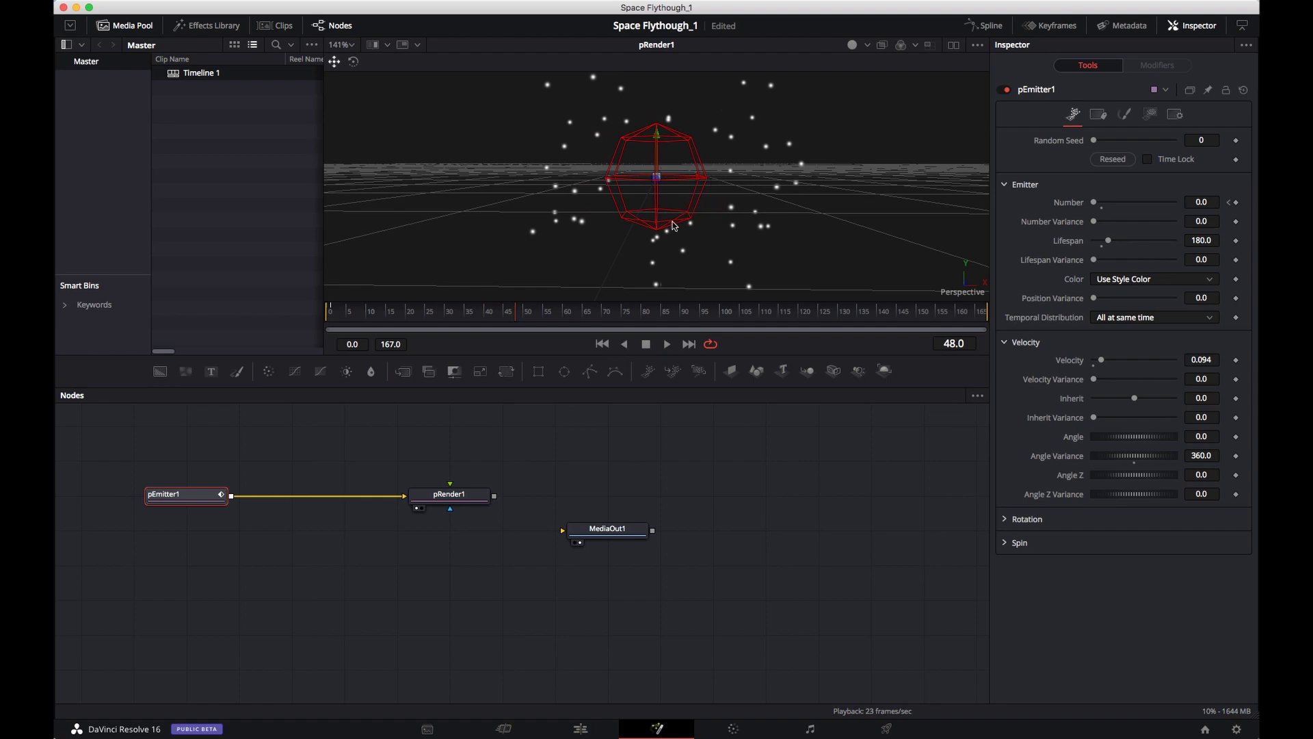
pyautogui.moveTo(655, 171); pyautogui.dragTo(597, 266)
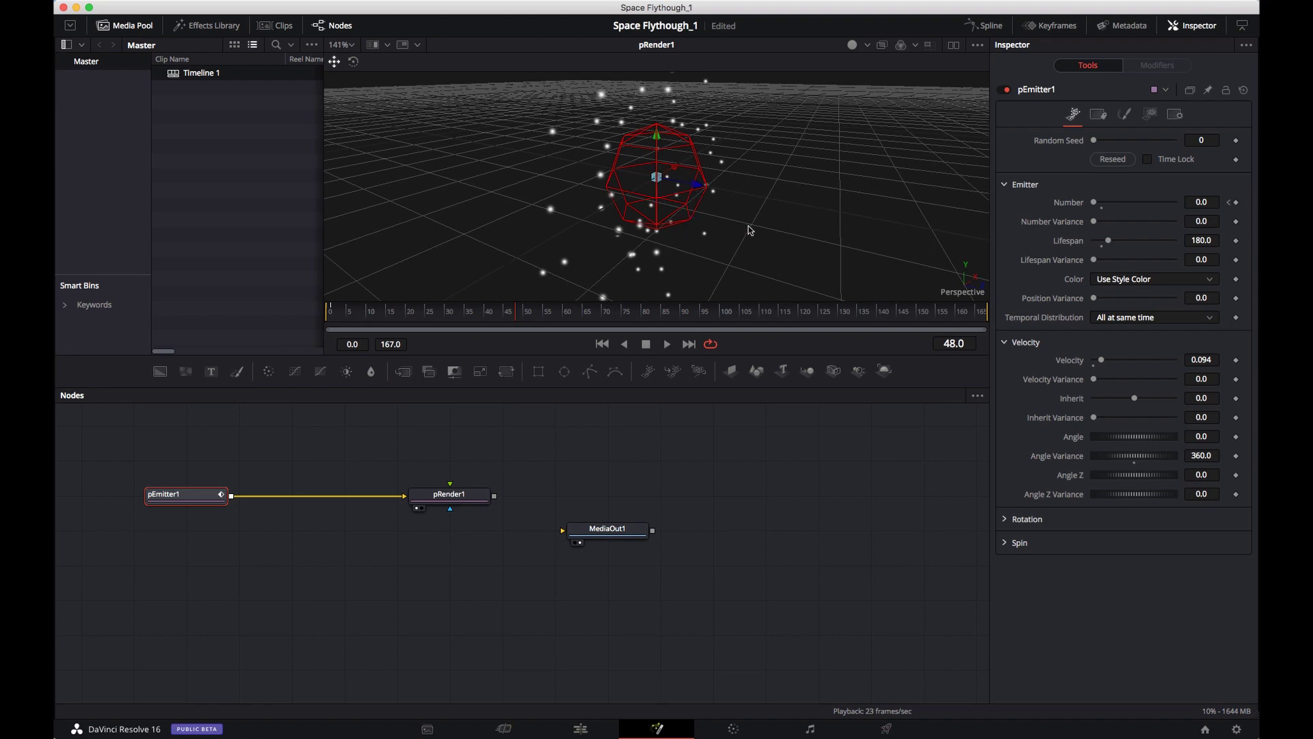
pyautogui.moveTo(750, 228); pyautogui.dragTo(557, 176)
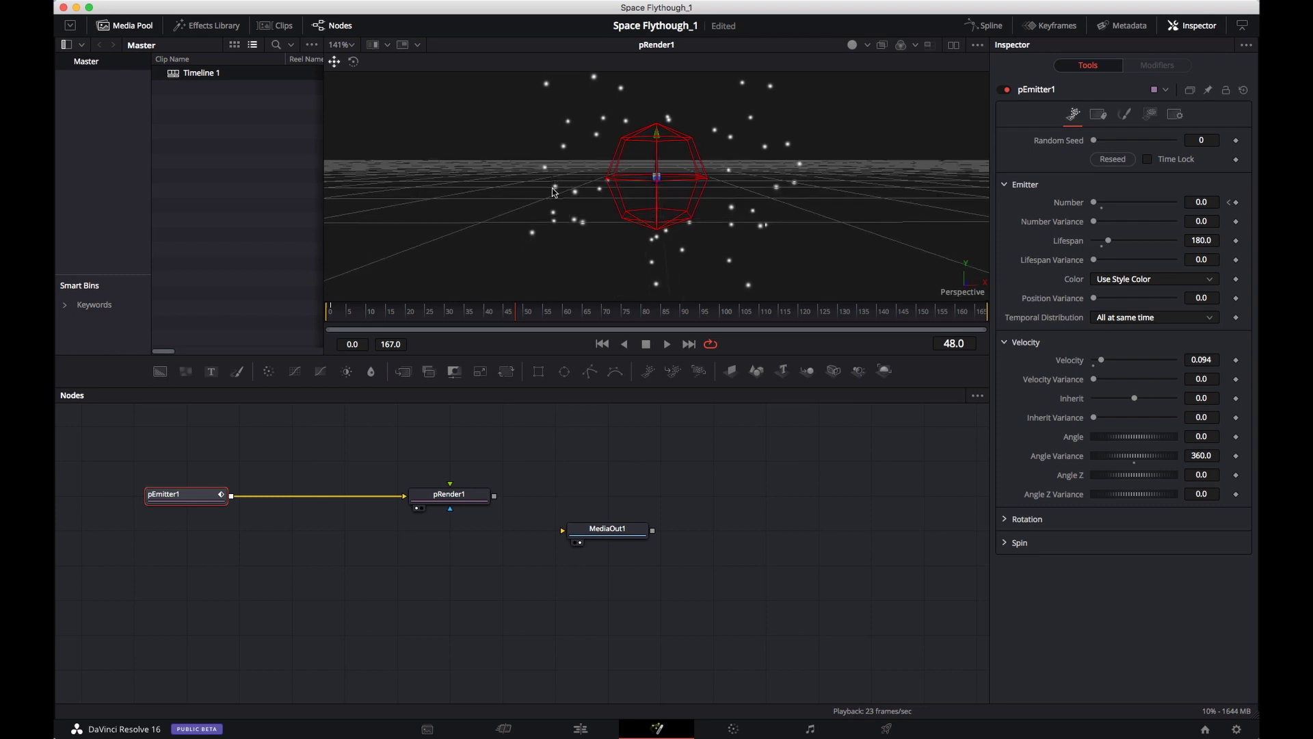
# Set Angle Z Variance to 360 and replay the animation from frame 0.
pyautogui.click(1207, 493)
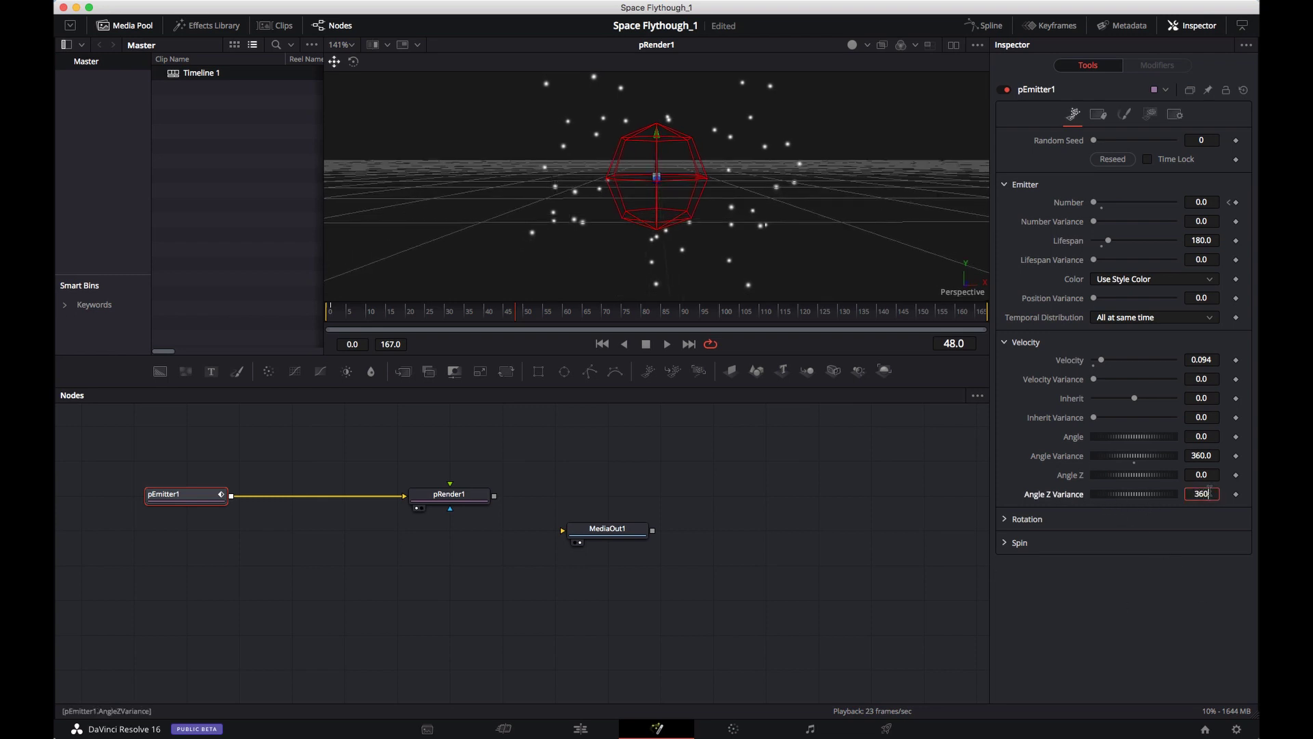
pyautogui.press('Return')
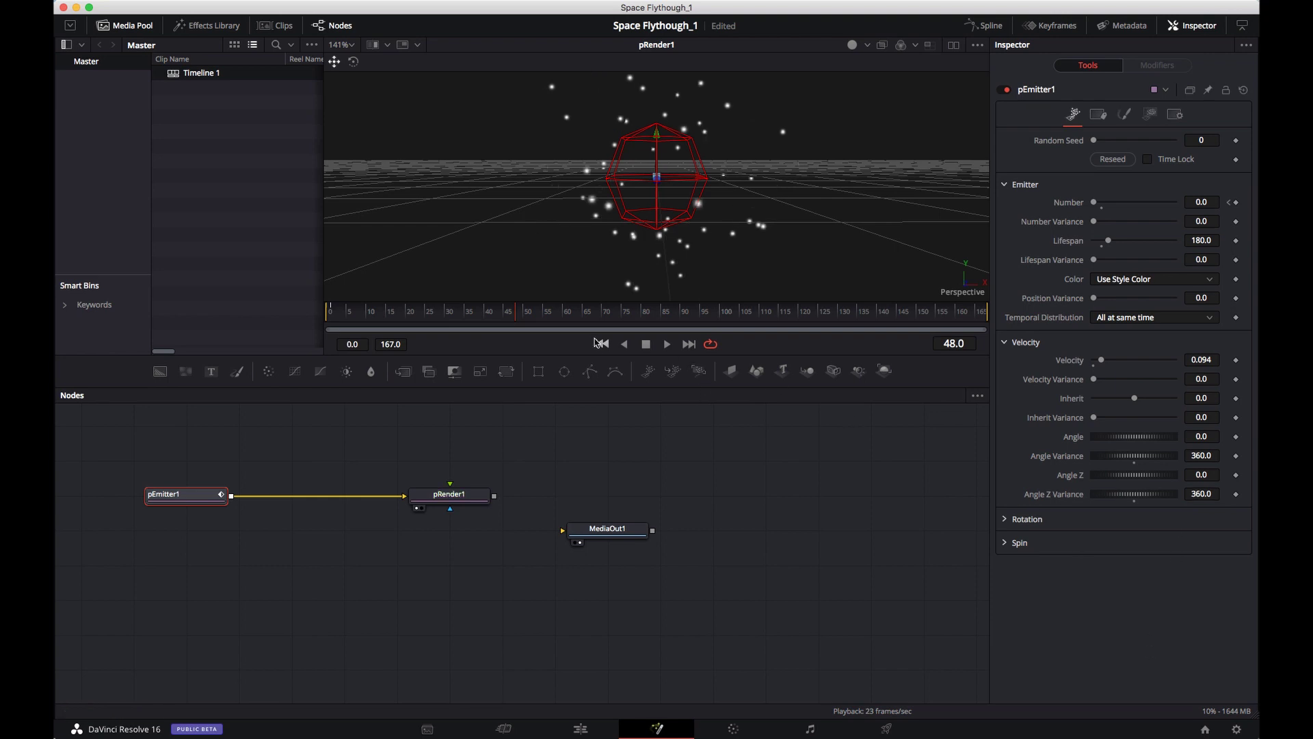
pyautogui.click(601, 344)
pyautogui.press('space')
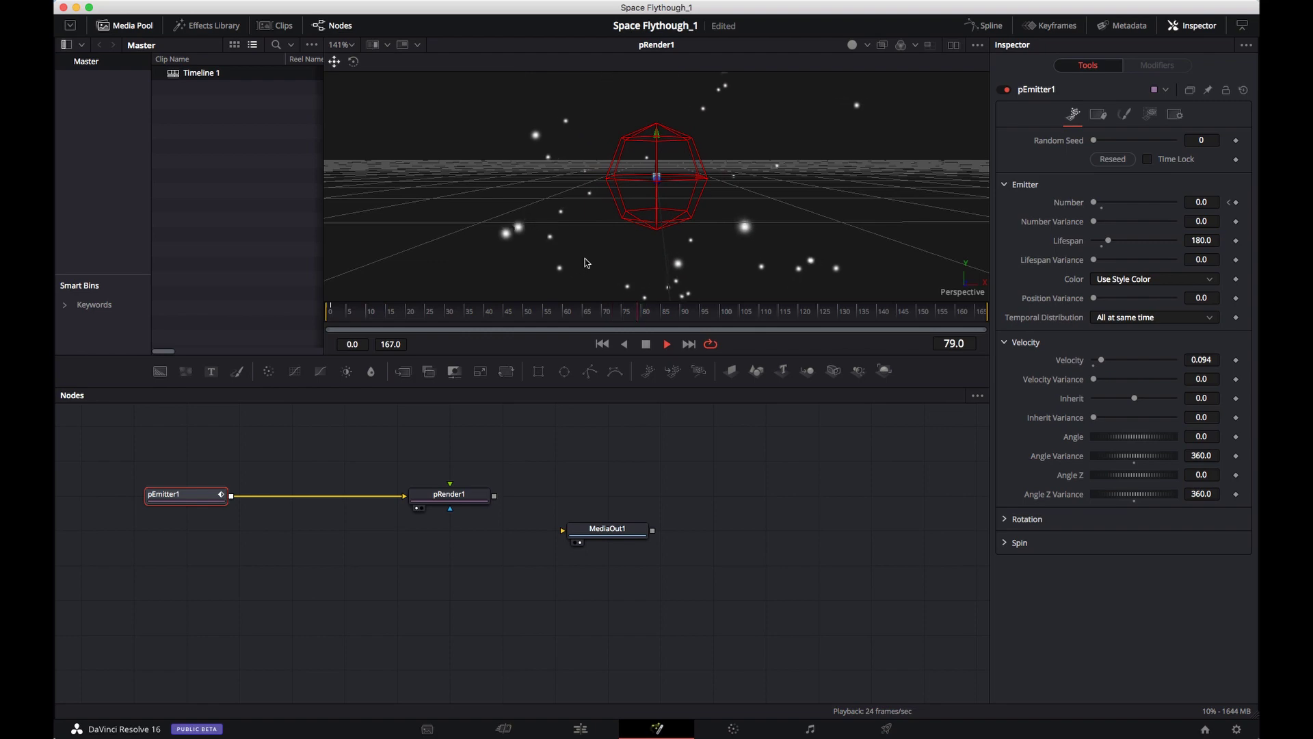
pyautogui.press('space')
pyautogui.moveTo(590, 206)
pyautogui.mouseDown()
pyautogui.moveTo(906, 233)
pyautogui.moveTo(597, 192)
pyautogui.mouseUp()
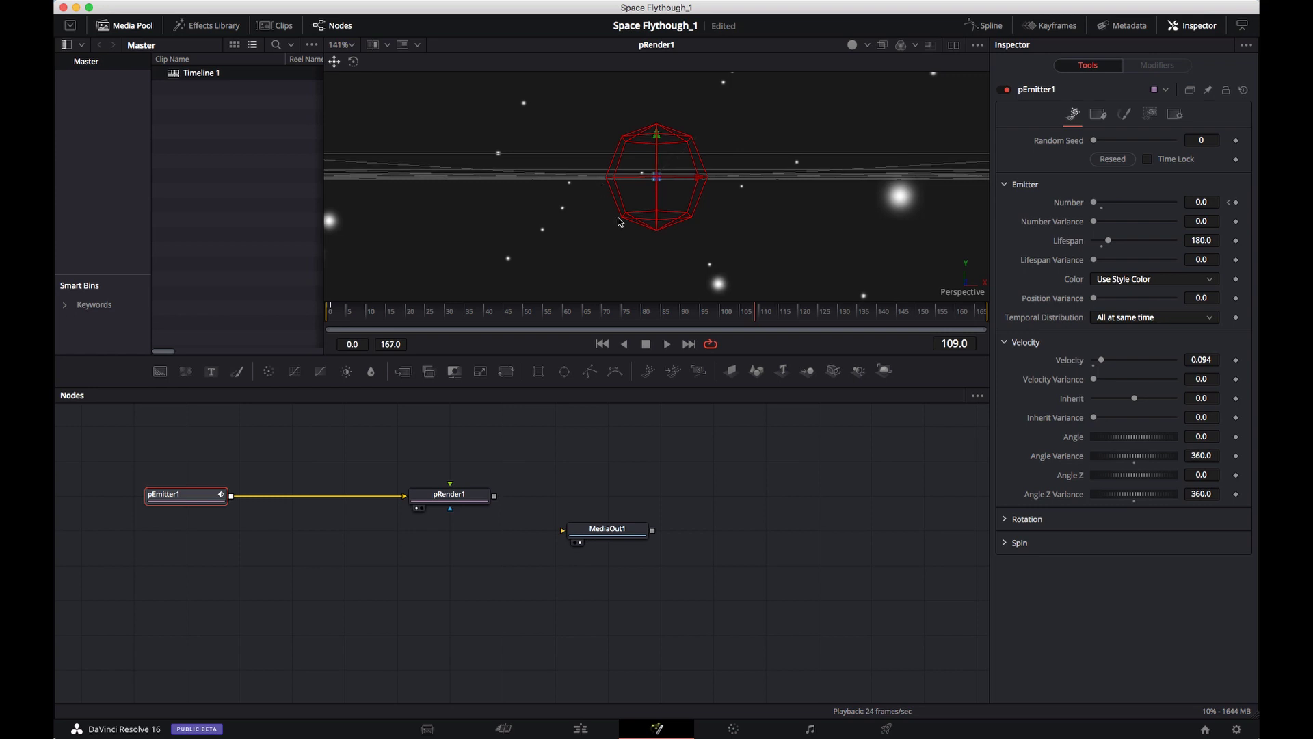
# Raise the Velocity to 0.74 and scrub the timeline to watch the particles scatter.
pyautogui.moveTo(1101, 360); pyautogui.dragTo(1114, 360)
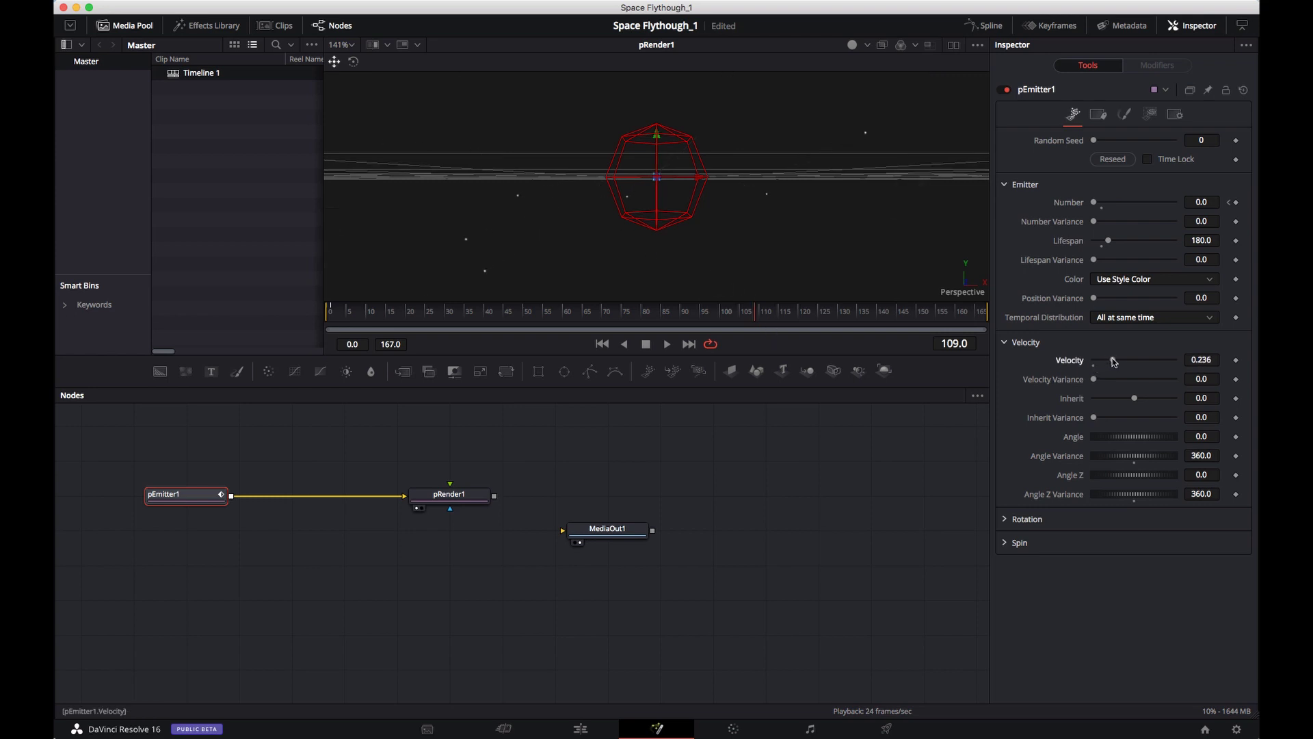
pyautogui.click(602, 344)
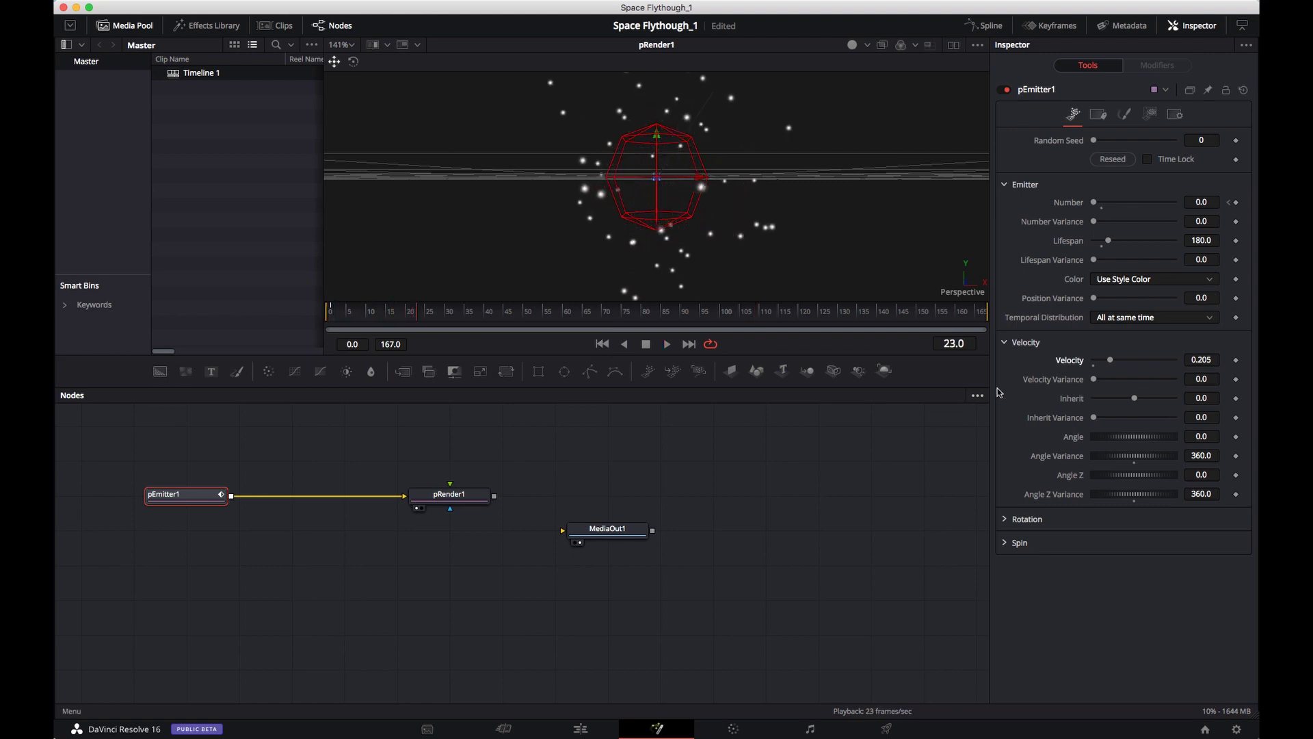
pyautogui.moveTo(1110, 361); pyautogui.dragTo(1153, 359)
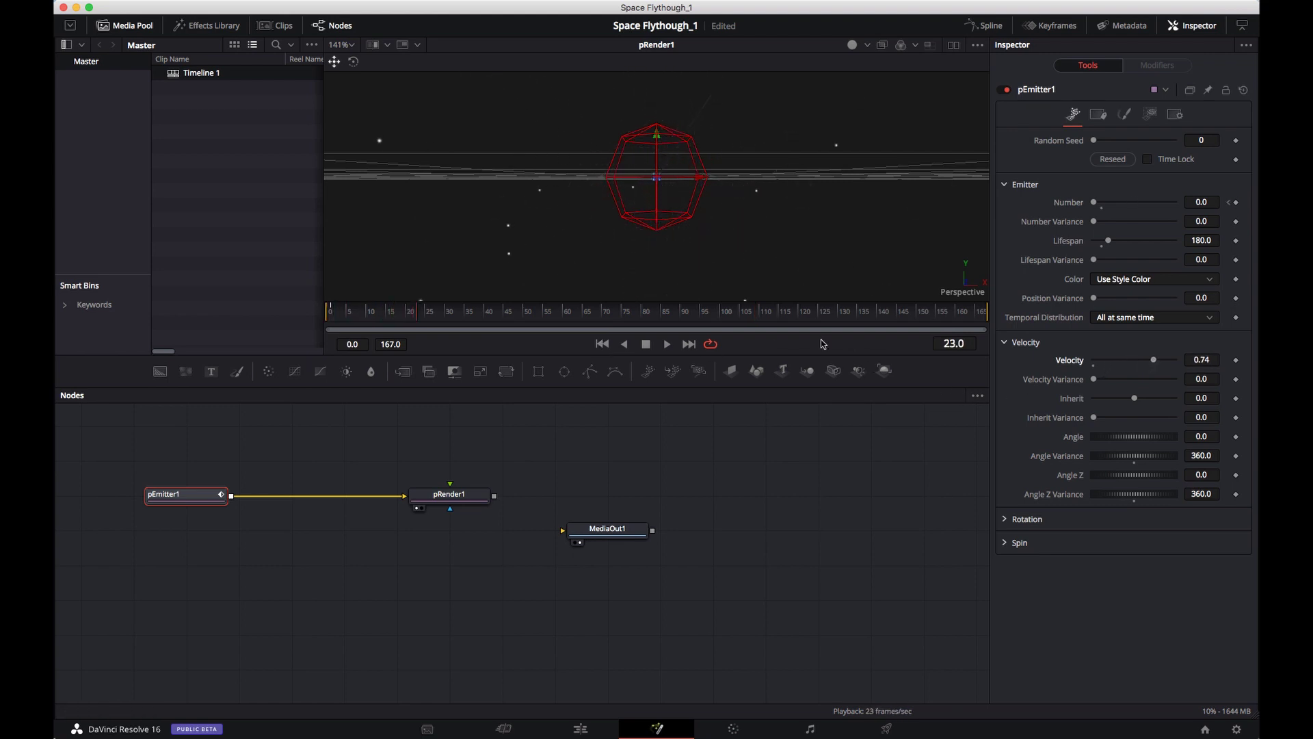
pyautogui.click(601, 344)
pyautogui.click(331, 315)
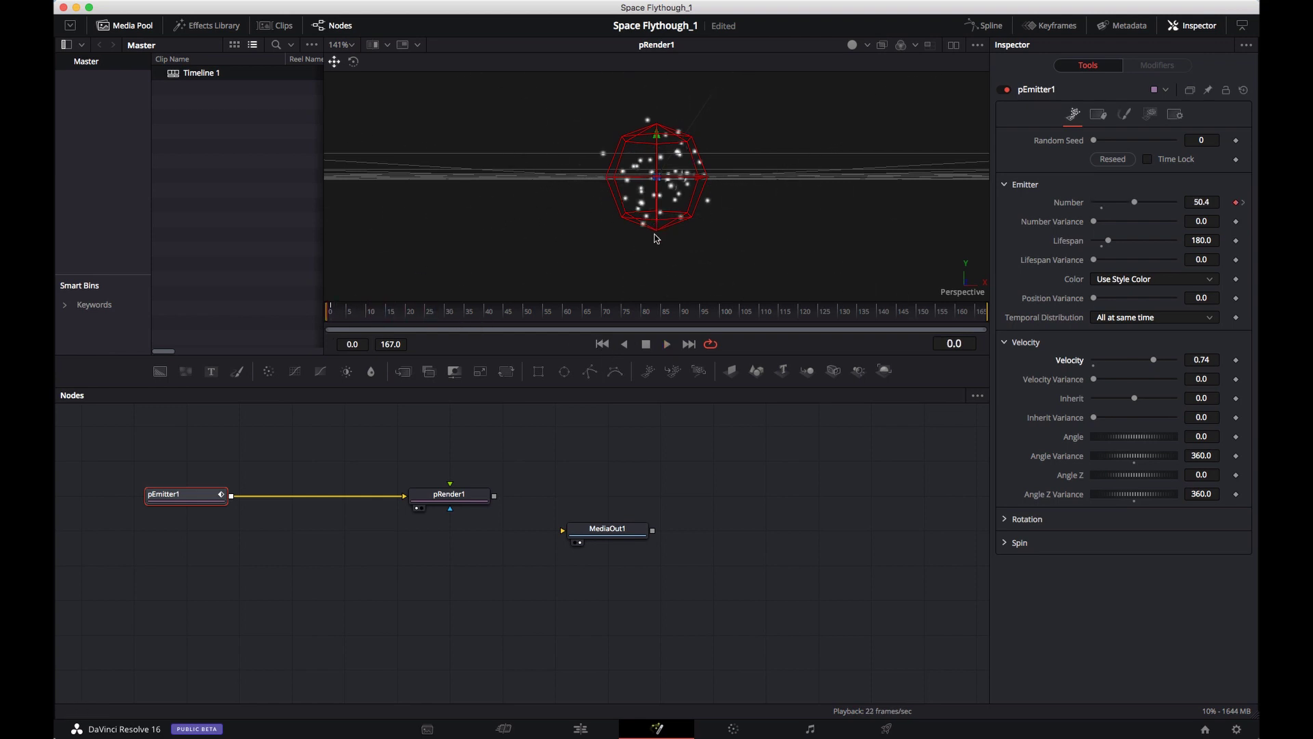
pyautogui.moveTo(344, 318); pyautogui.dragTo(430, 328)
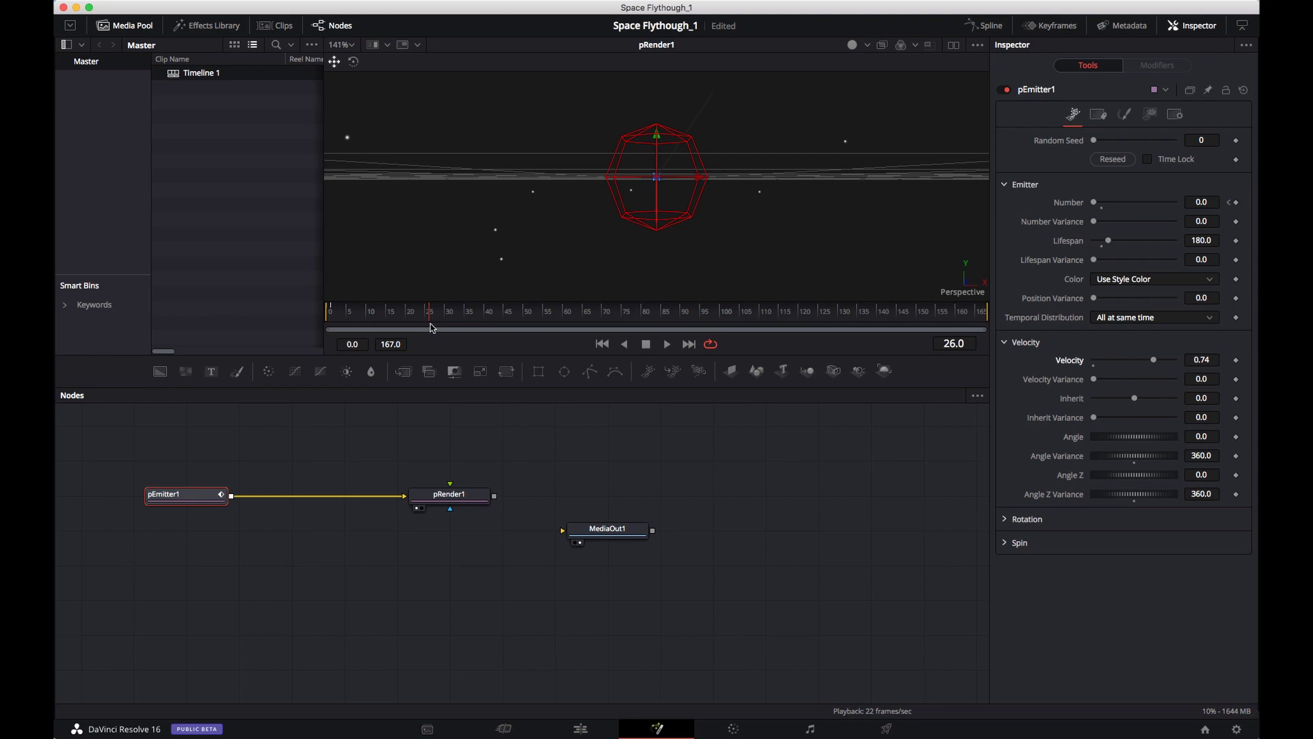
pyautogui.moveTo(426, 328); pyautogui.dragTo(331, 320)
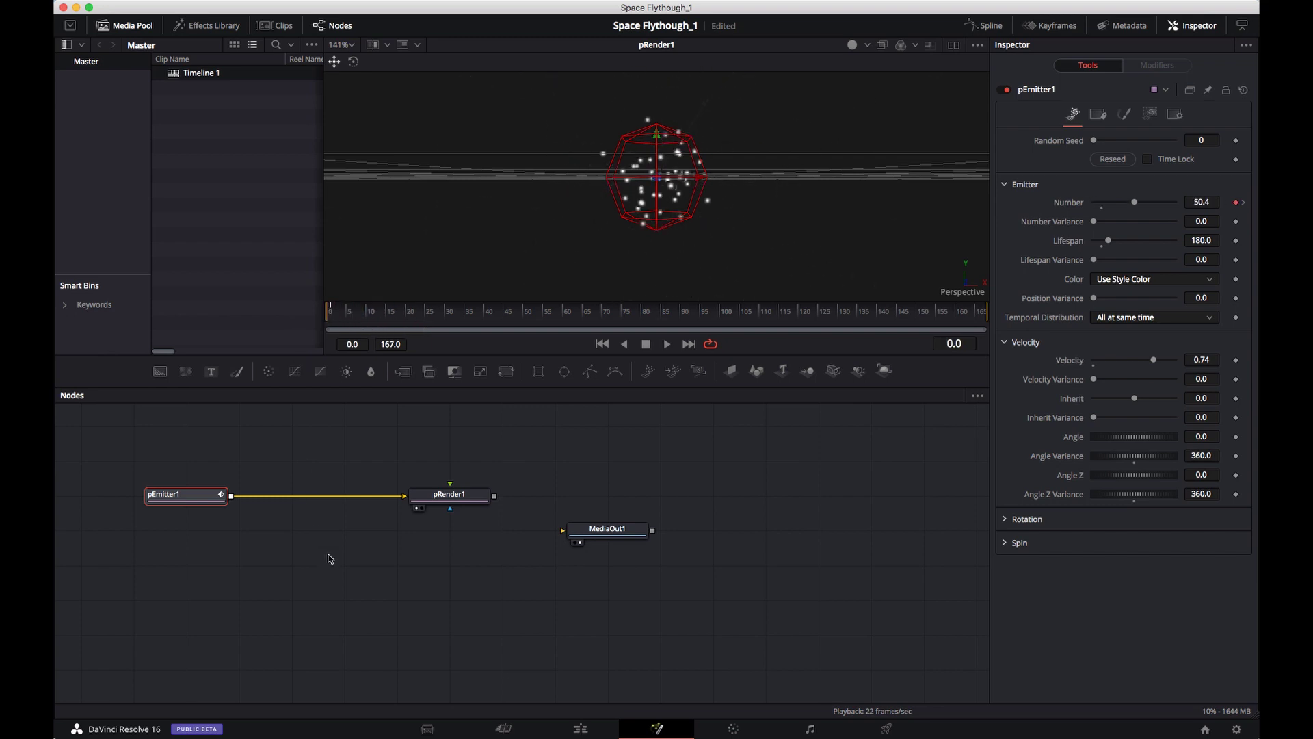
# Insert a pFriction node between pEmitter1 and pRender1 via the tool search.
pyautogui.hotkey('shift', 'space')
pyautogui.write('pTurbulence')
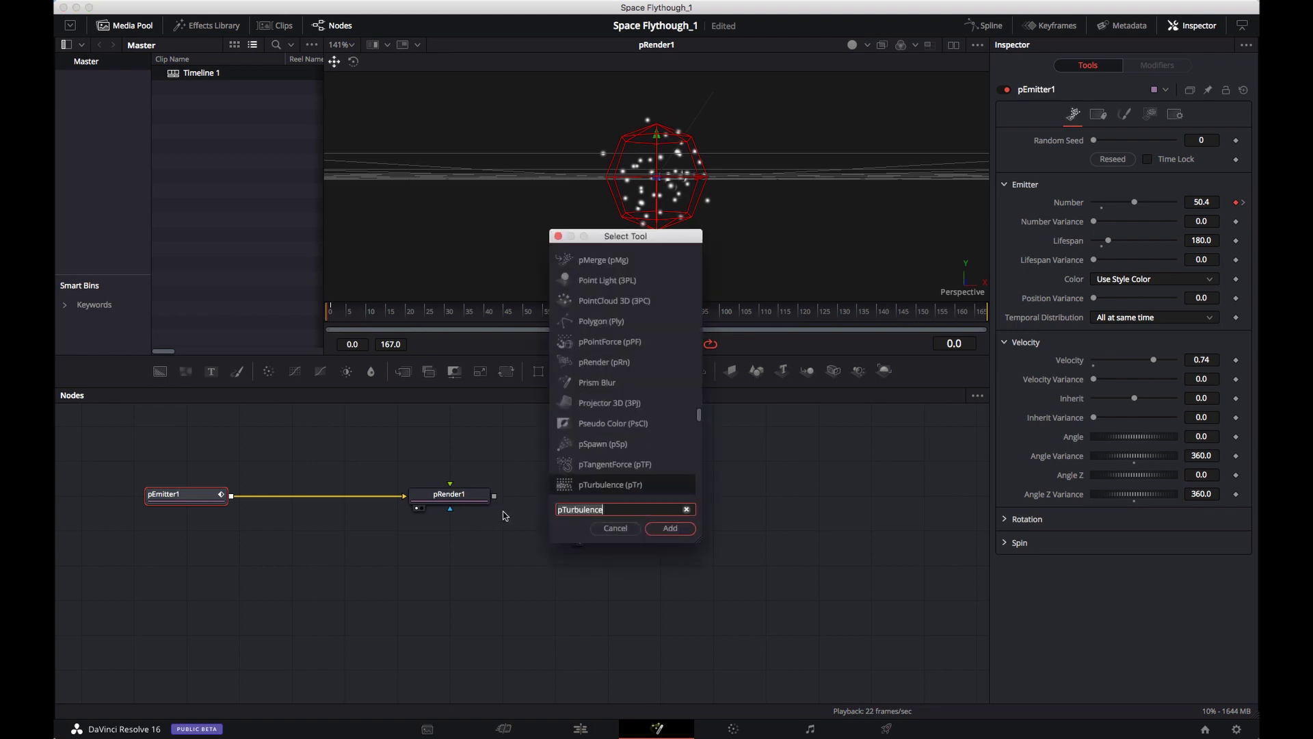
pyautogui.press('BackSpace')
pyautogui.press('BackSpace')
pyautogui.press('BackSpace')
pyautogui.press('BackSpace')
pyautogui.press('BackSpace')
pyautogui.press('BackSpace')
pyautogui.press('BackSpace')
pyautogui.press('BackSpace')
pyautogui.press('BackSpace')
pyautogui.press('BackSpace')
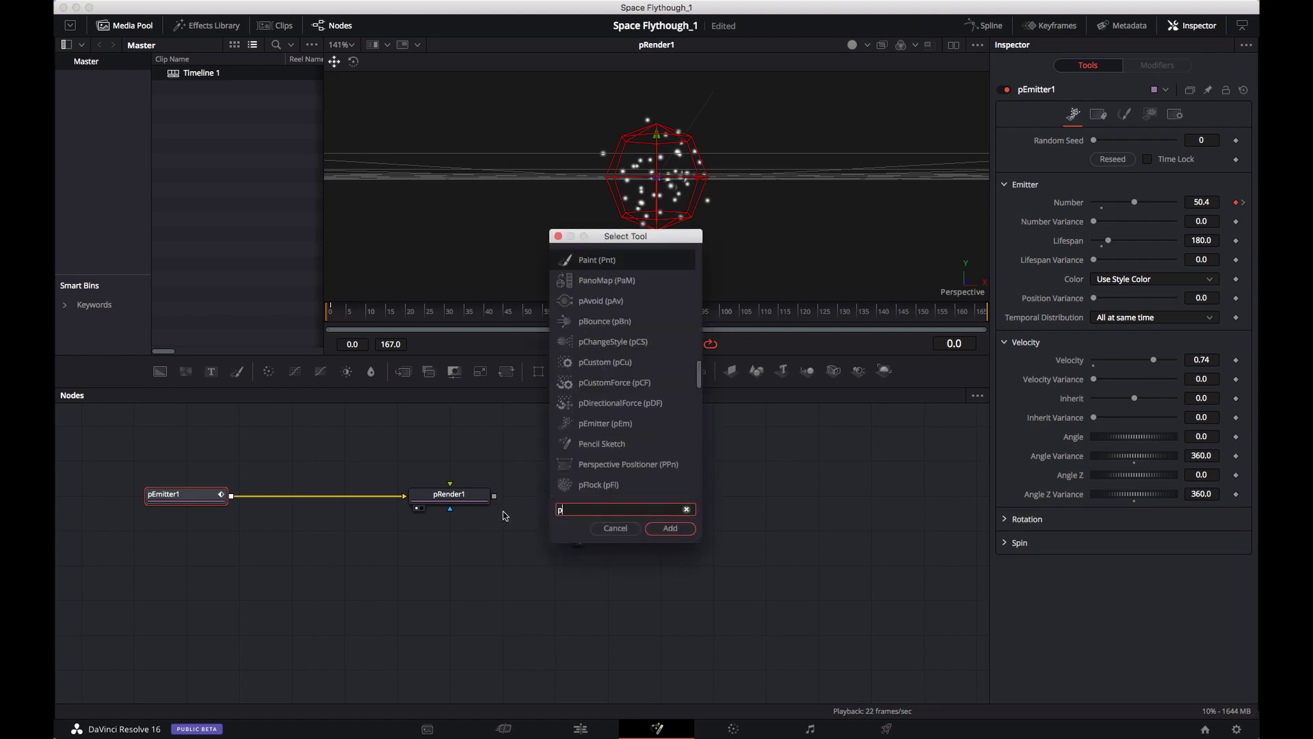
pyautogui.write('f')
pyautogui.click(610, 303)
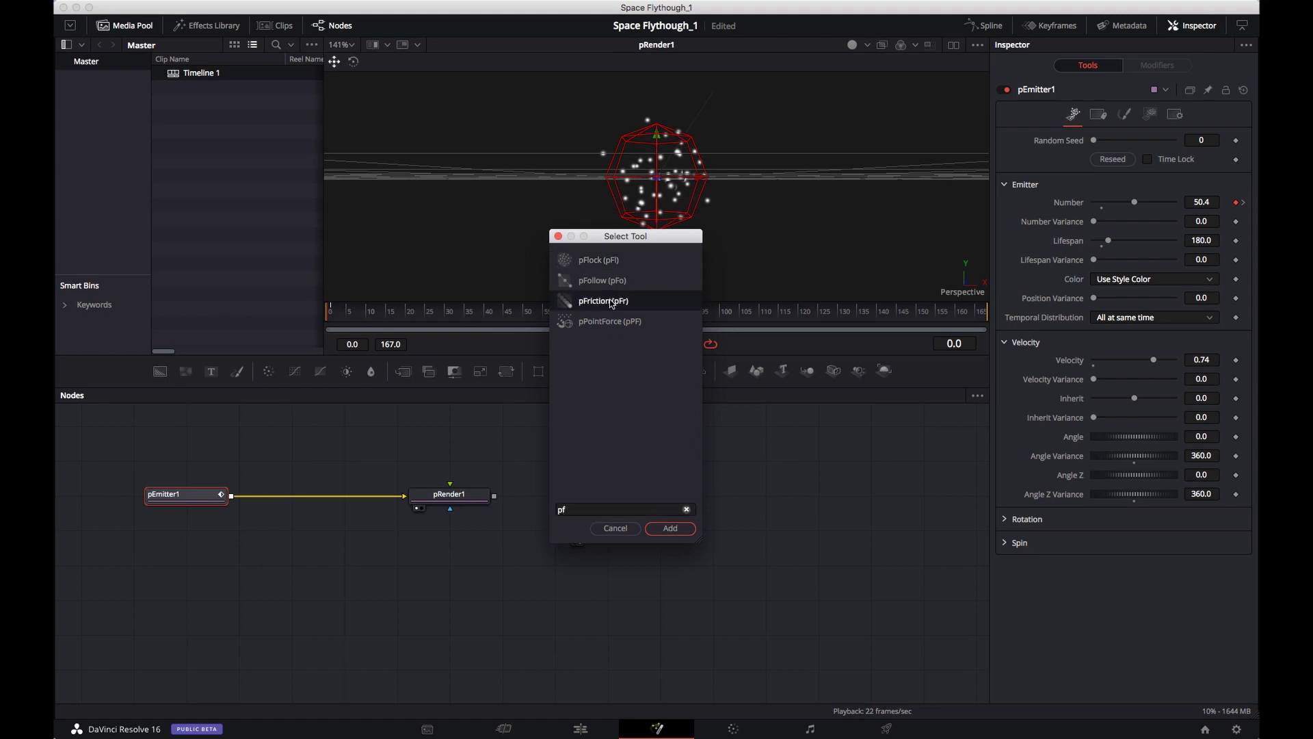
pyautogui.click(611, 303)
pyautogui.click(670, 529)
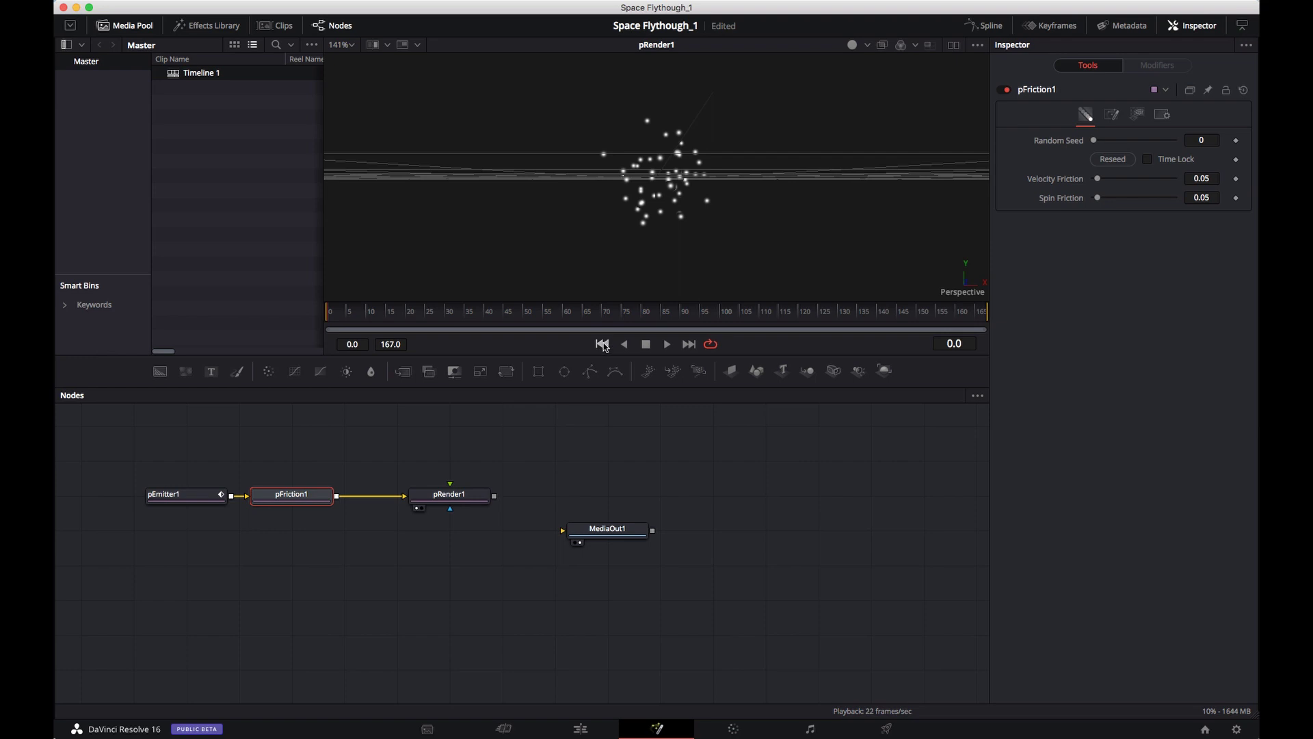
# Play and scrub the animation to check the particles stay frozen with friction applied.
pyautogui.press('space')
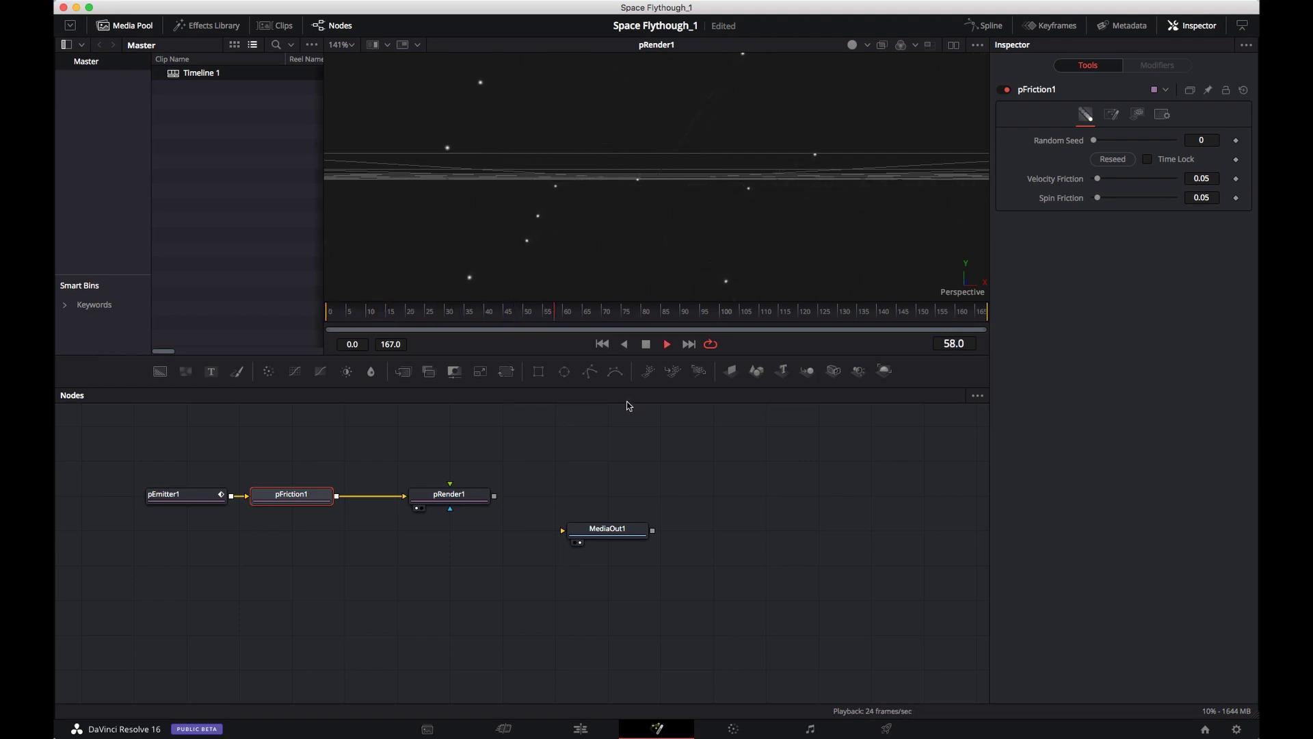
pyautogui.click(366, 319)
pyautogui.press('space')
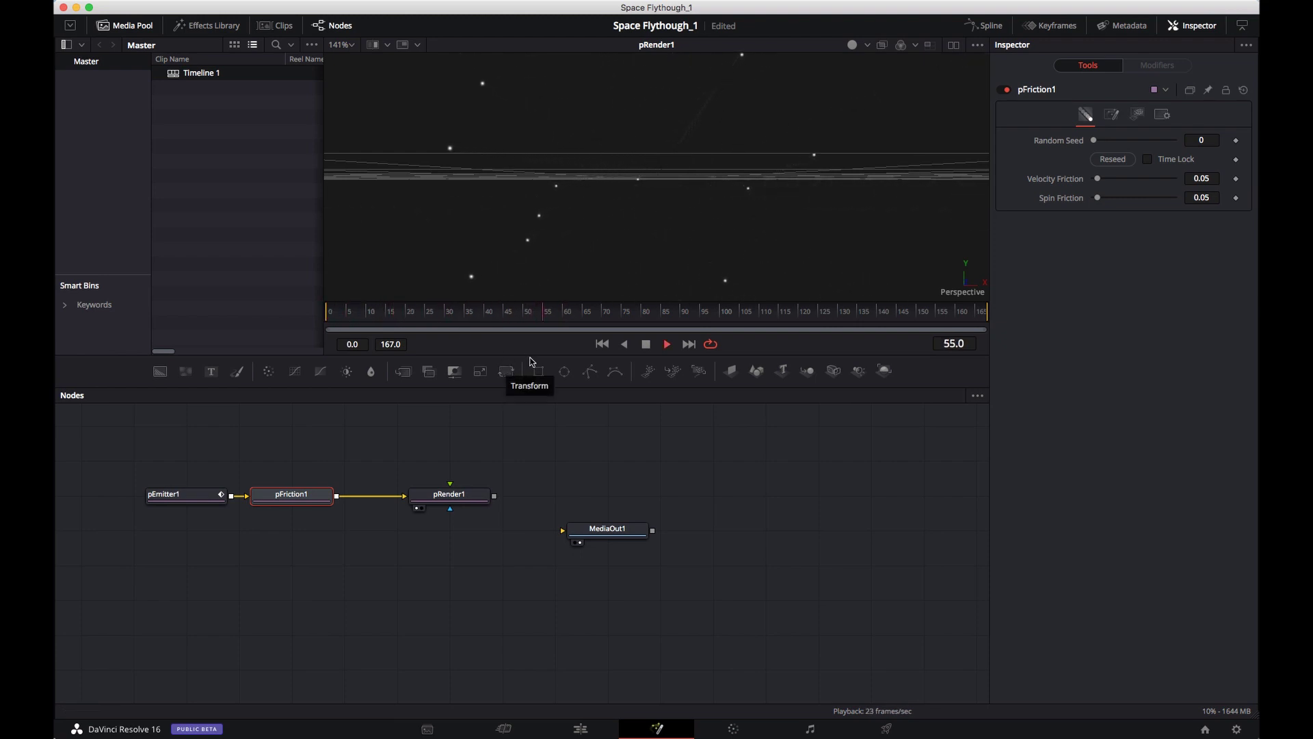
pyautogui.click(346, 315)
pyautogui.moveTo(346, 315); pyautogui.dragTo(541, 332)
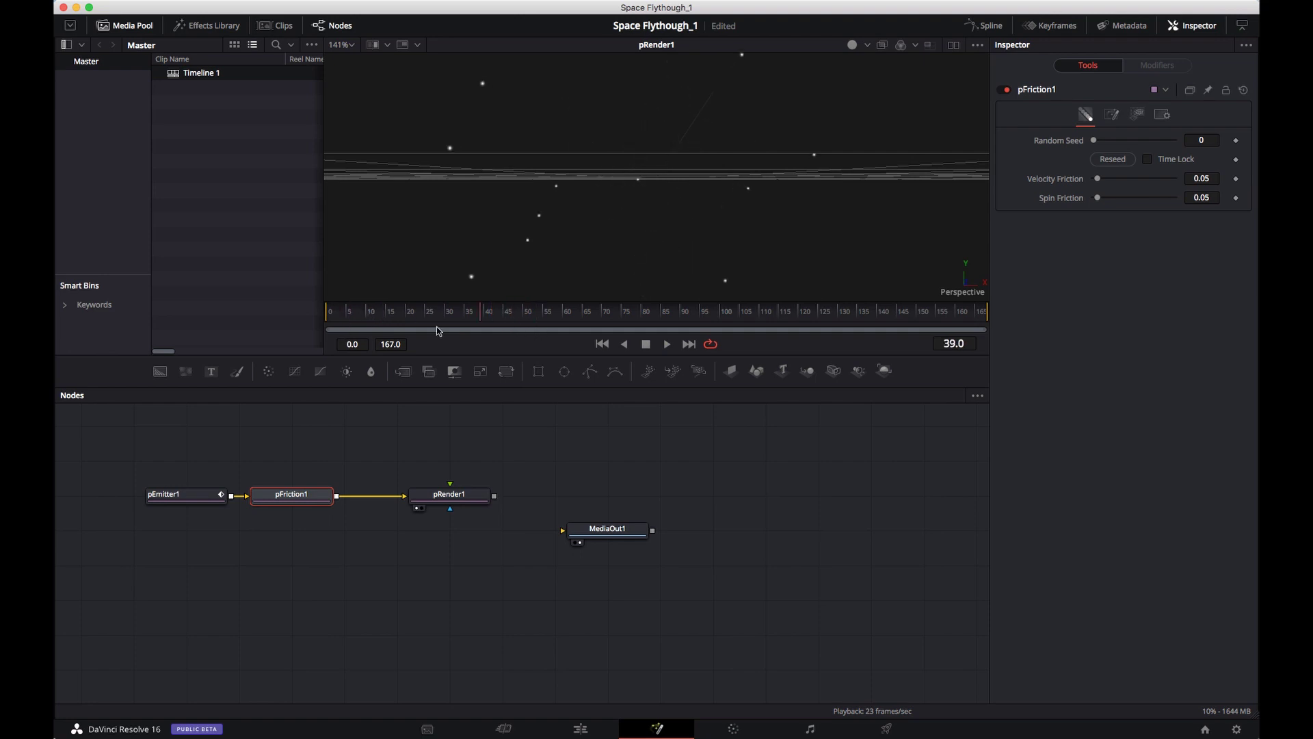
# Replay the animation from the start and stop the playhead at frame 54.
pyautogui.press('space')
pyautogui.click(334, 327)
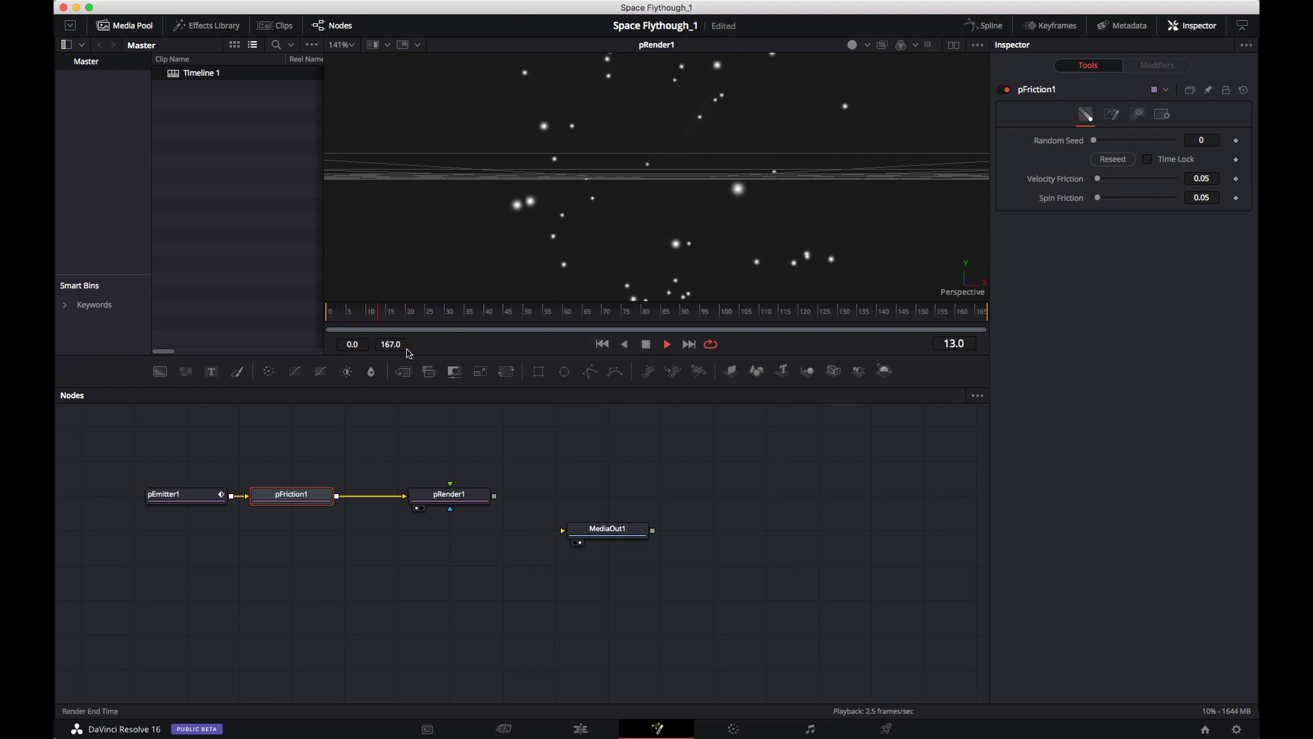
pyautogui.press('space')
pyautogui.press('Home')
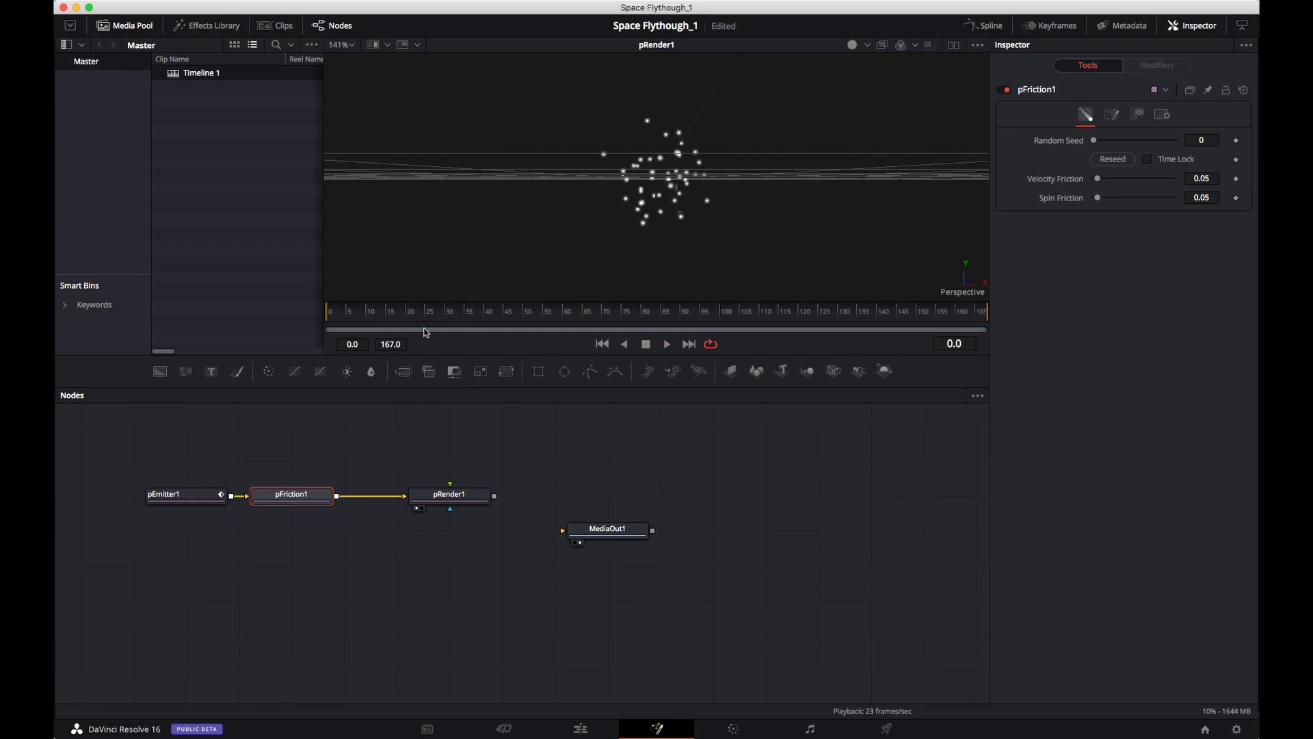
pyautogui.press('space')
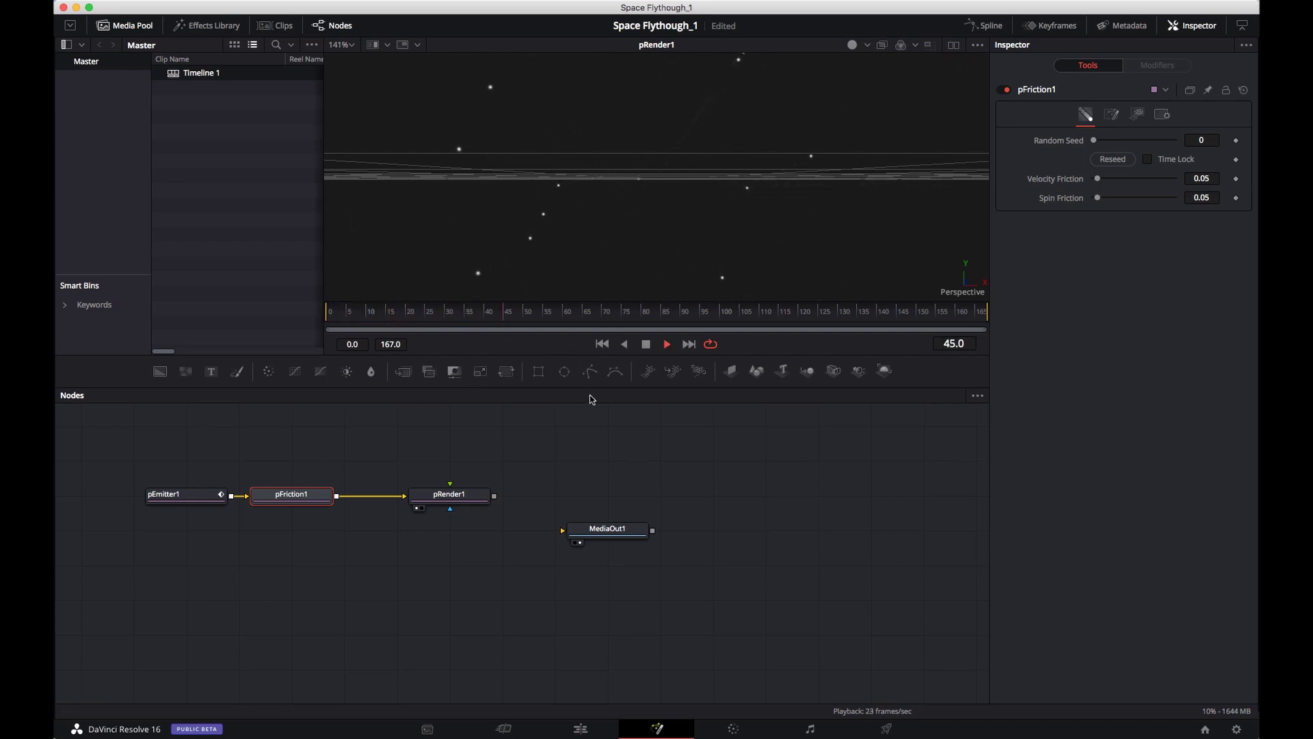
pyautogui.press('space')
pyautogui.moveTo(532, 321); pyautogui.dragTo(324, 317)
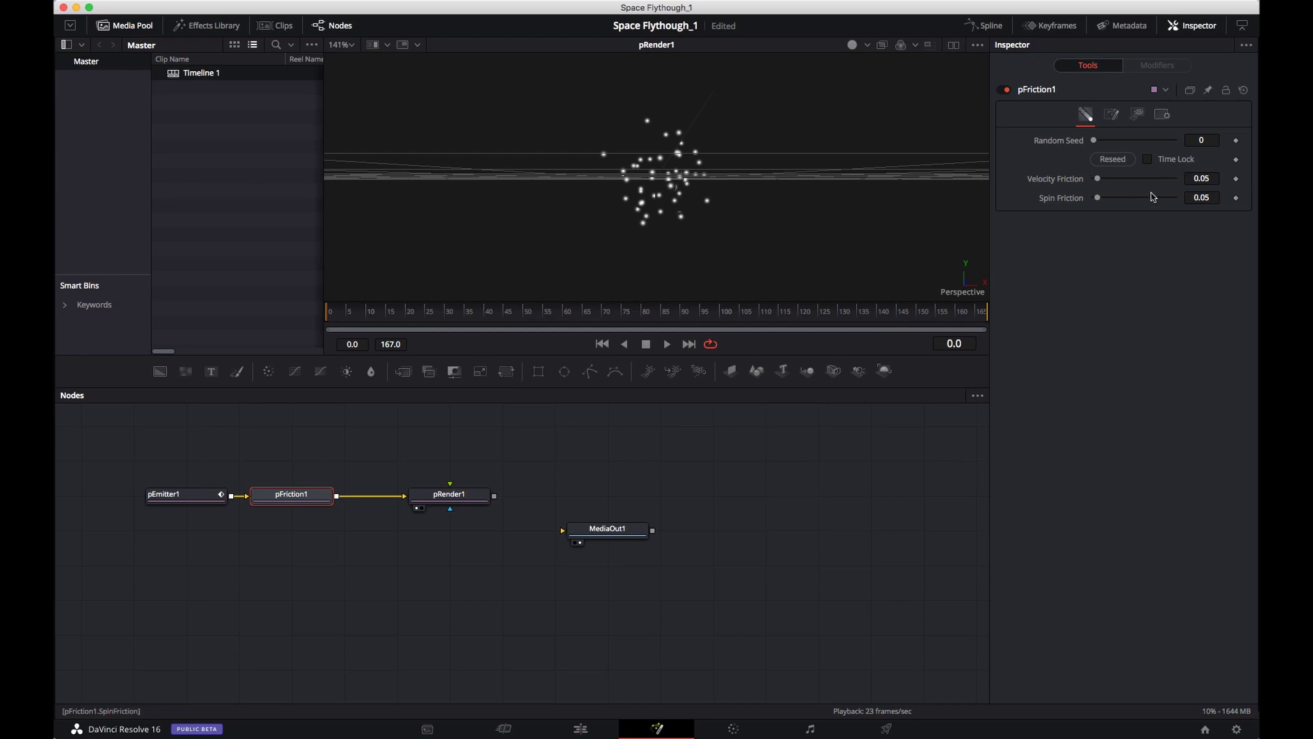
# Keyframe pFriction1's Velocity Friction at 0.0 on frame 0 and preview the particles spreading.
pyautogui.moveTo(1097, 179); pyautogui.dragTo(1091, 179)
pyautogui.click(1236, 180)
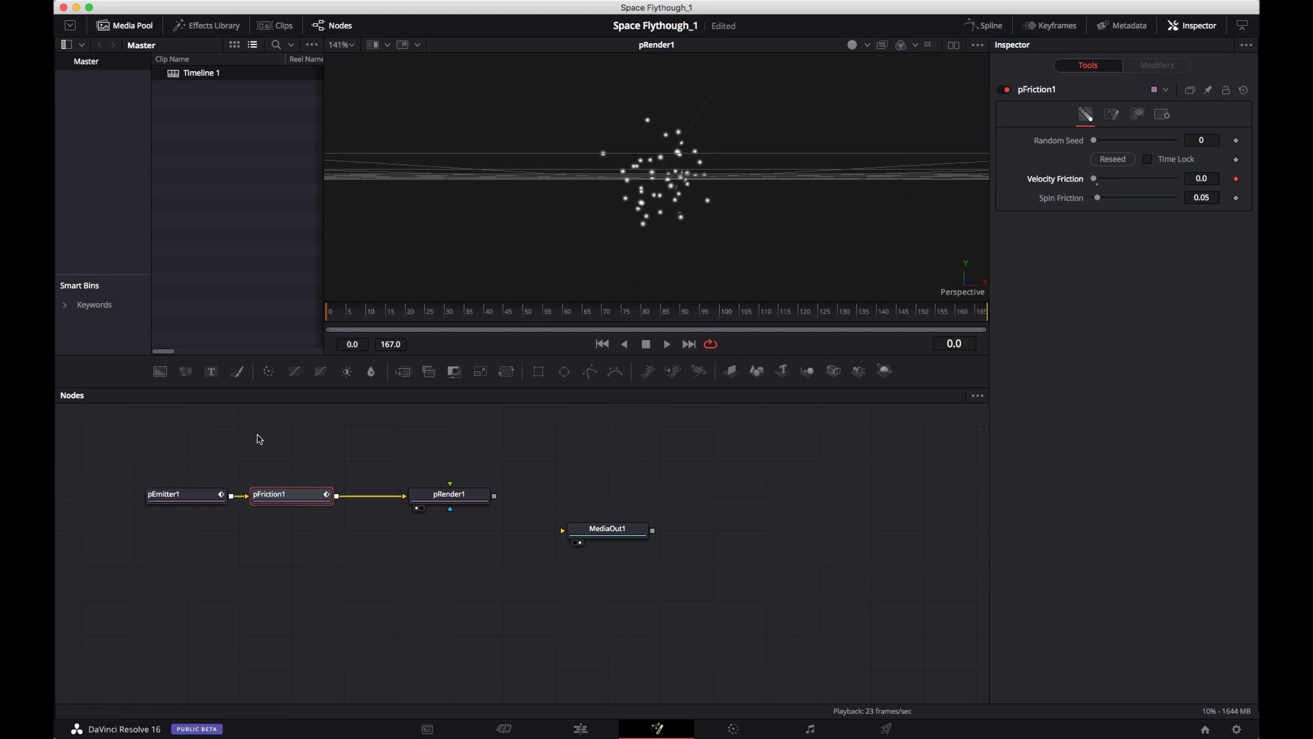
pyautogui.click(205, 494)
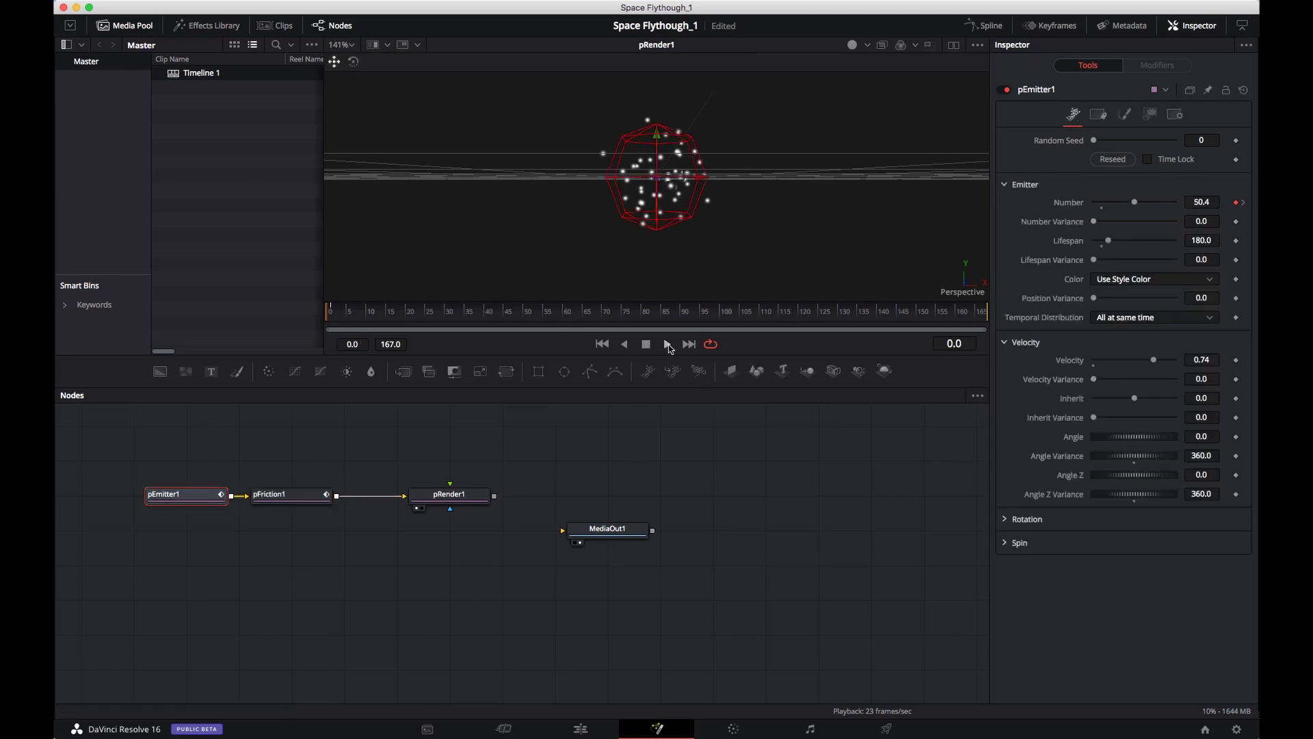
pyautogui.click(667, 344)
pyautogui.click(646, 344)
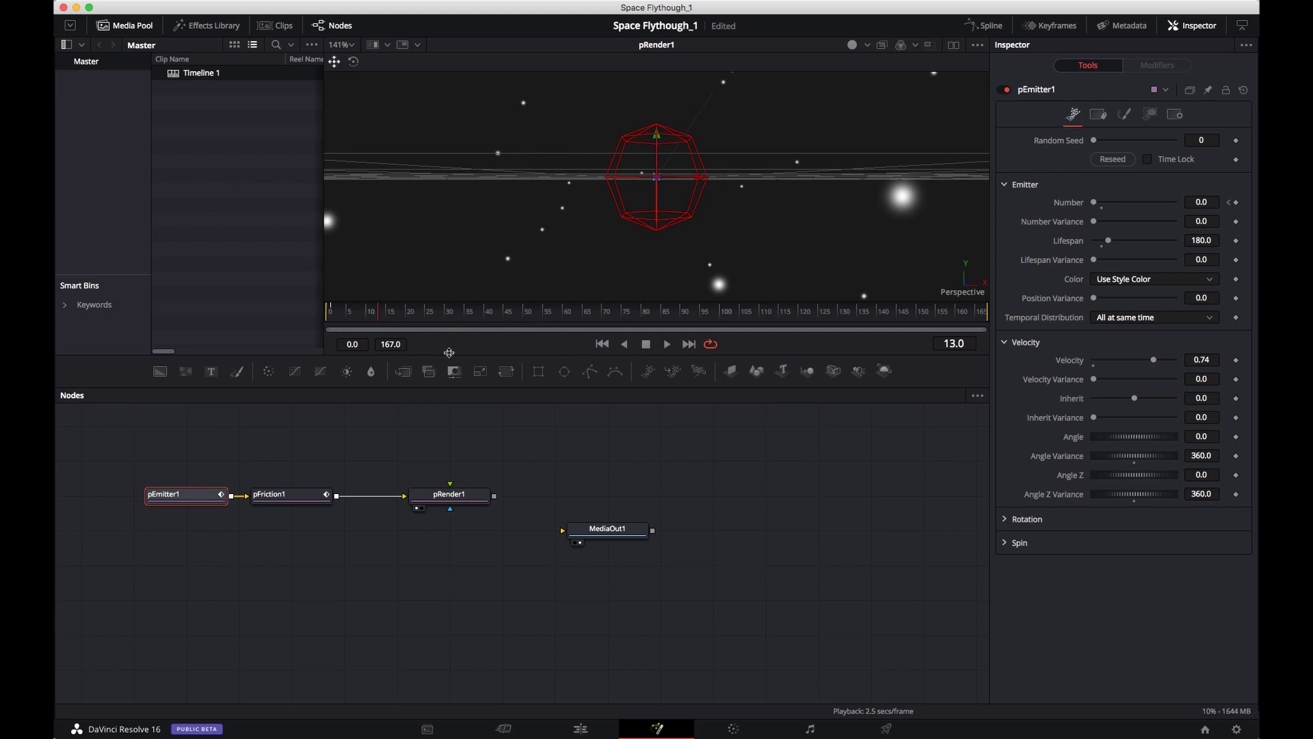
pyautogui.moveTo(358, 319); pyautogui.dragTo(334, 321)
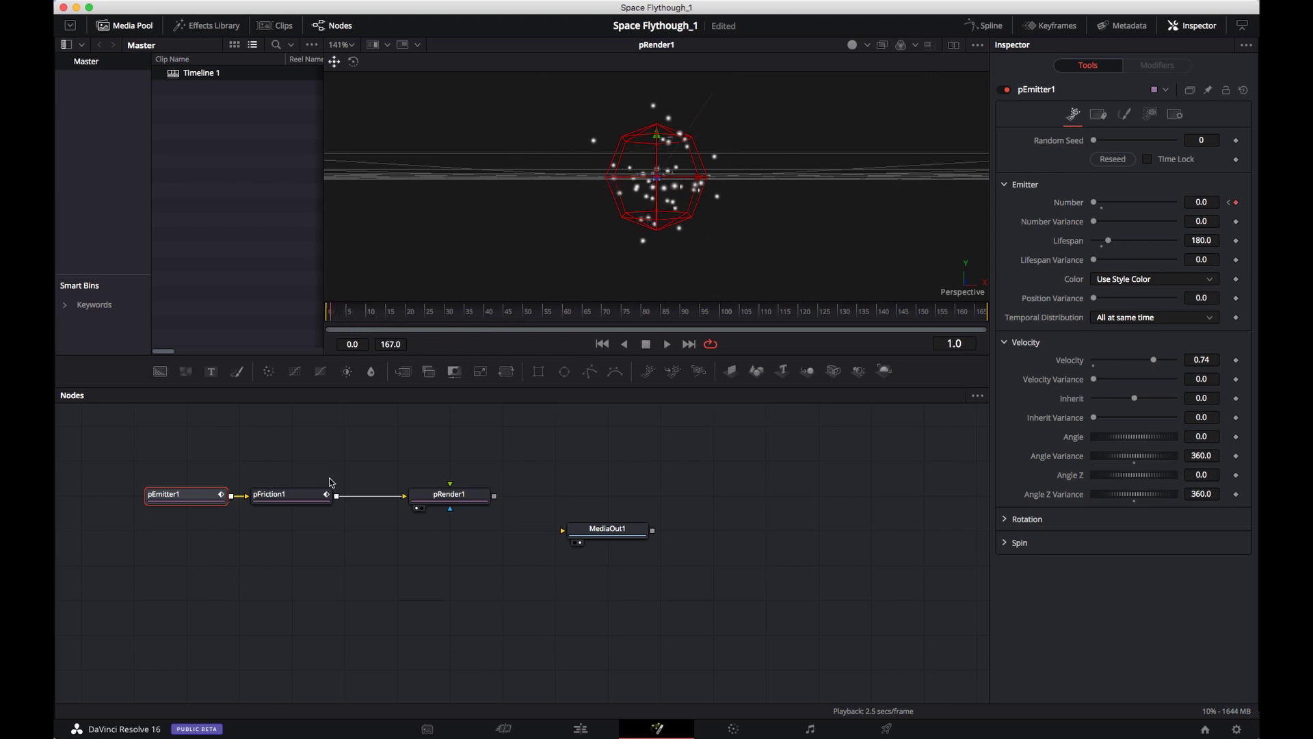
pyautogui.click(305, 497)
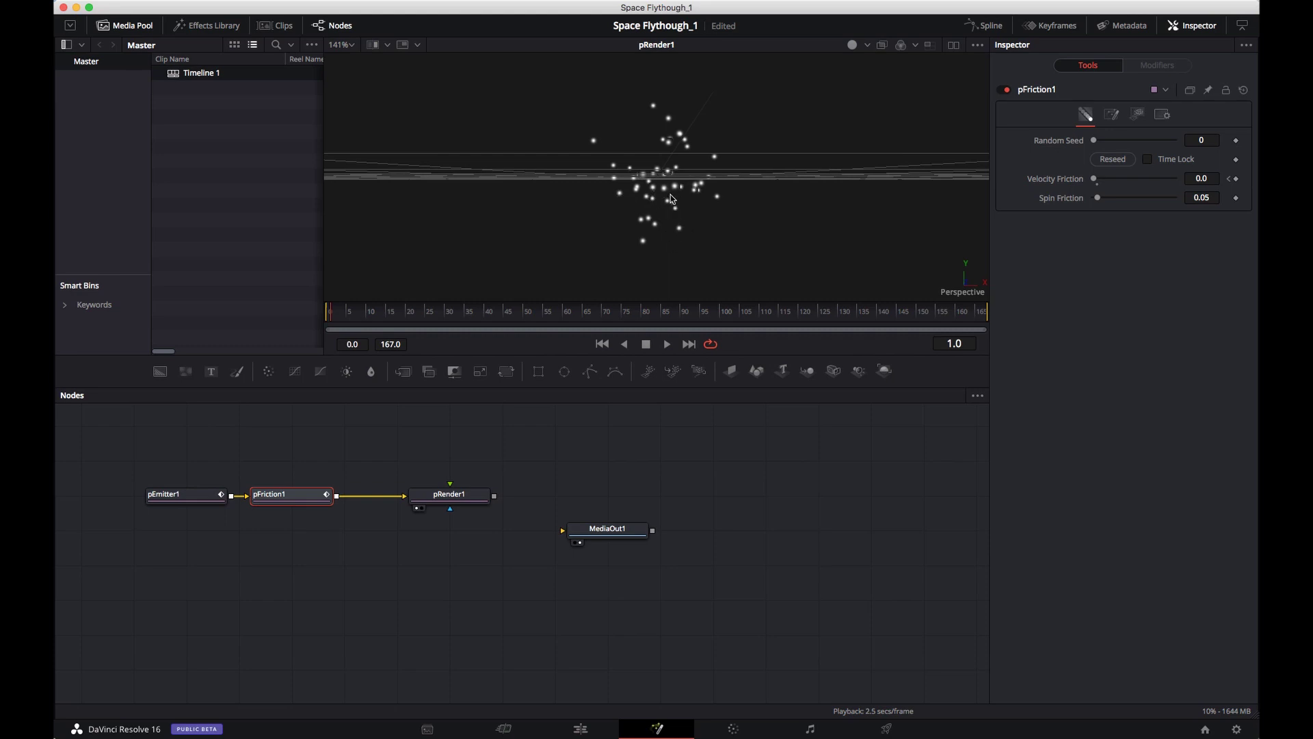
# Set Velocity Friction to 1.0 at frame 1 and play back to confirm the particles freeze.
pyautogui.click(1201, 178)
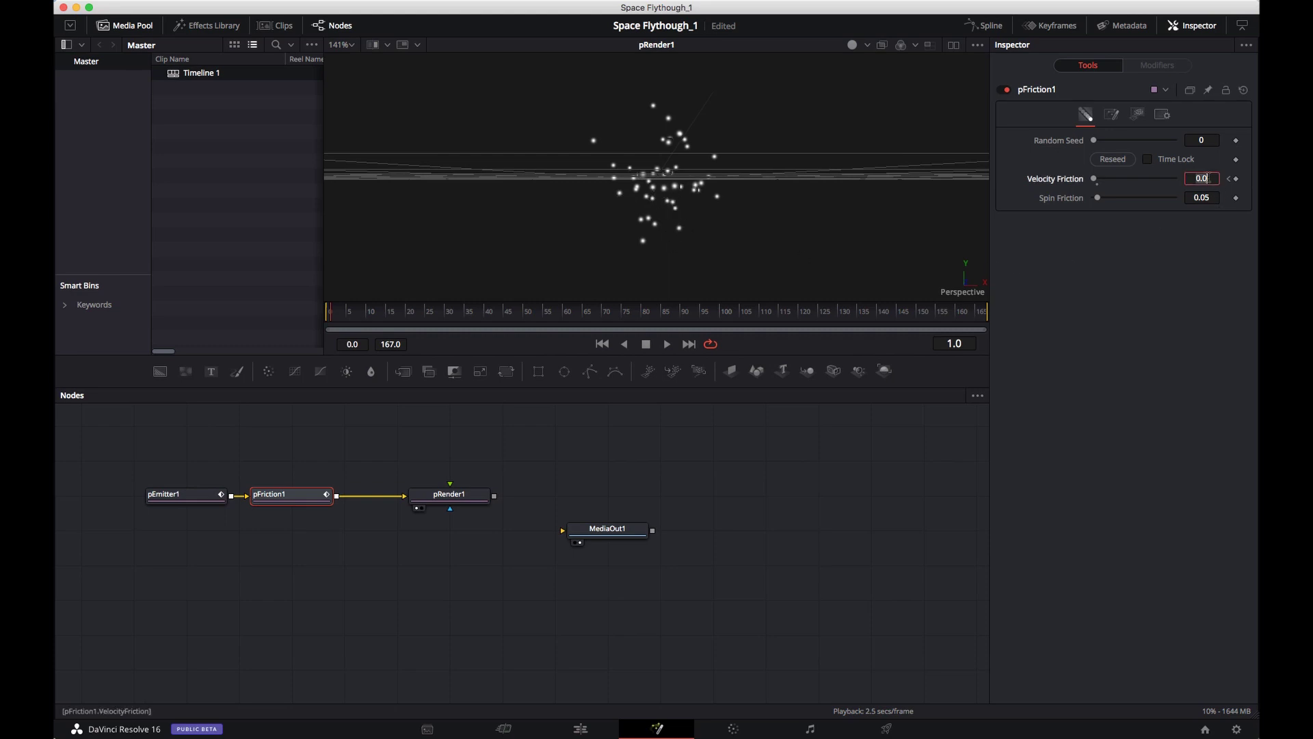
pyautogui.write('1')
pyautogui.press('Return')
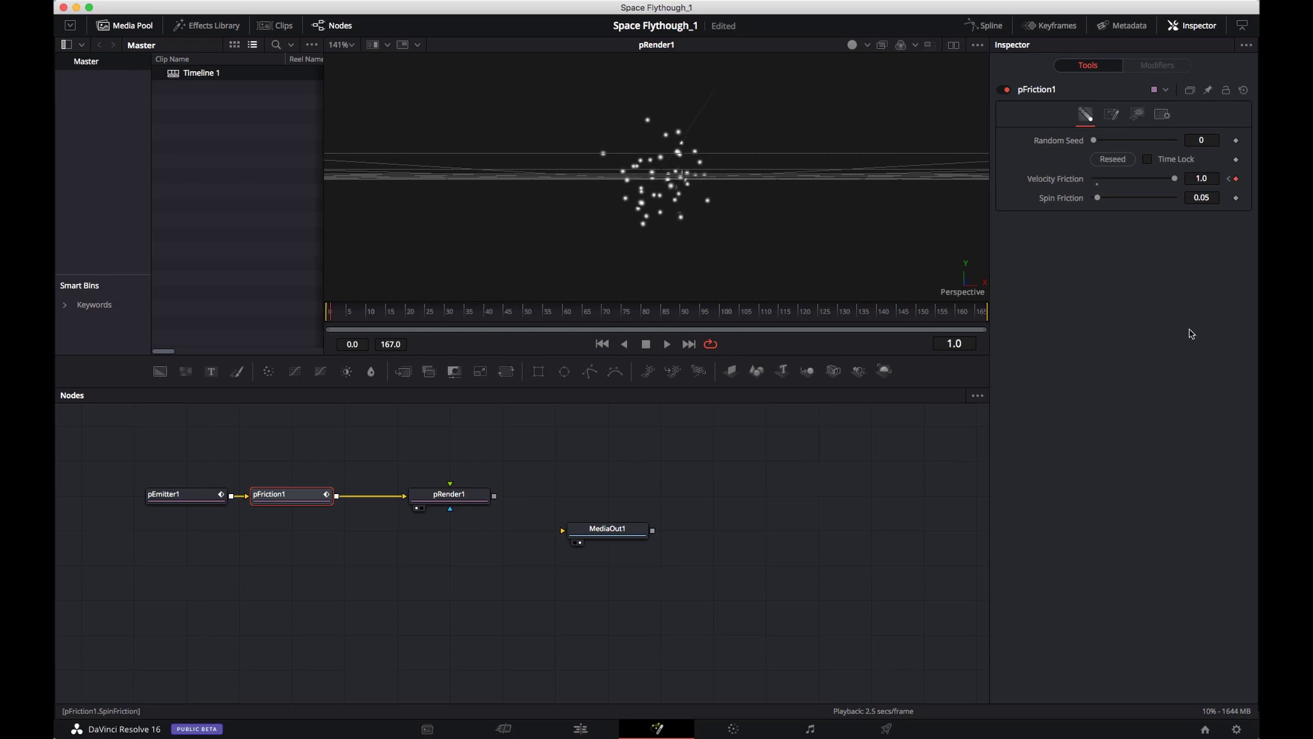
pyautogui.click(602, 344)
pyautogui.press('space')
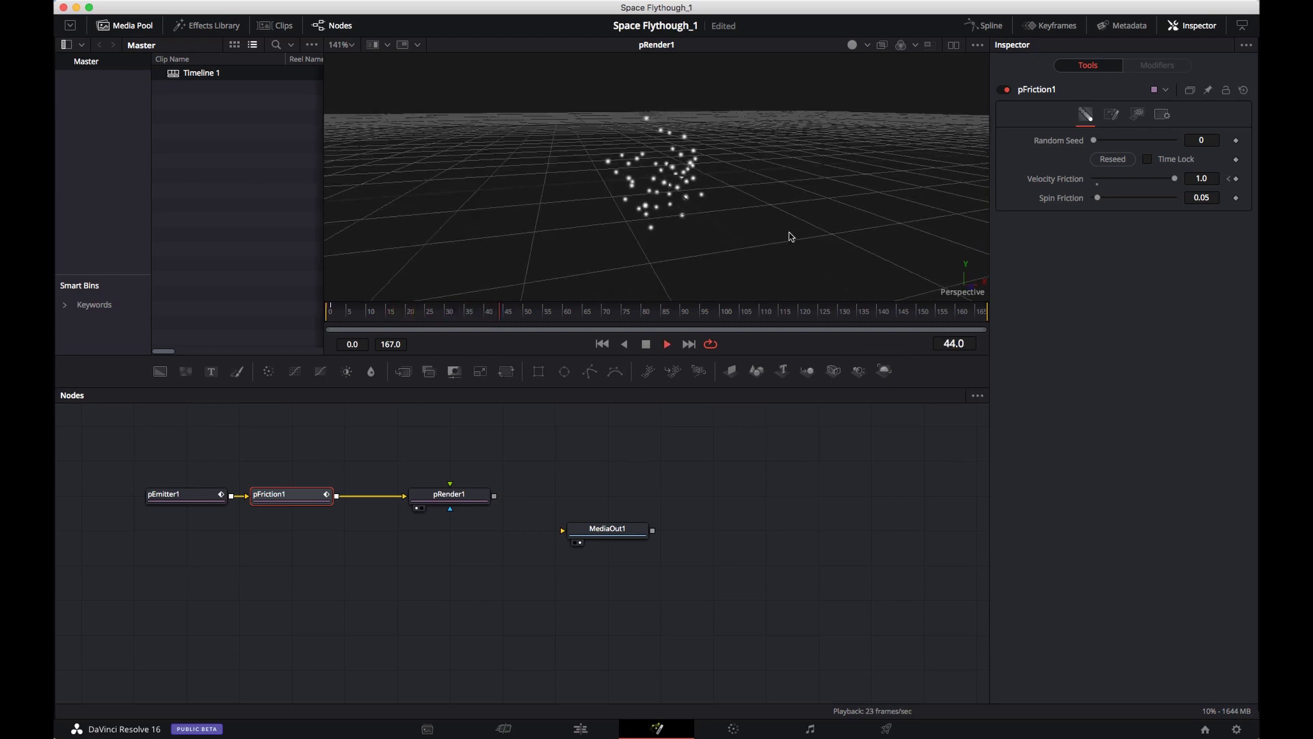
pyautogui.moveTo(791, 237); pyautogui.dragTo(710, 218)
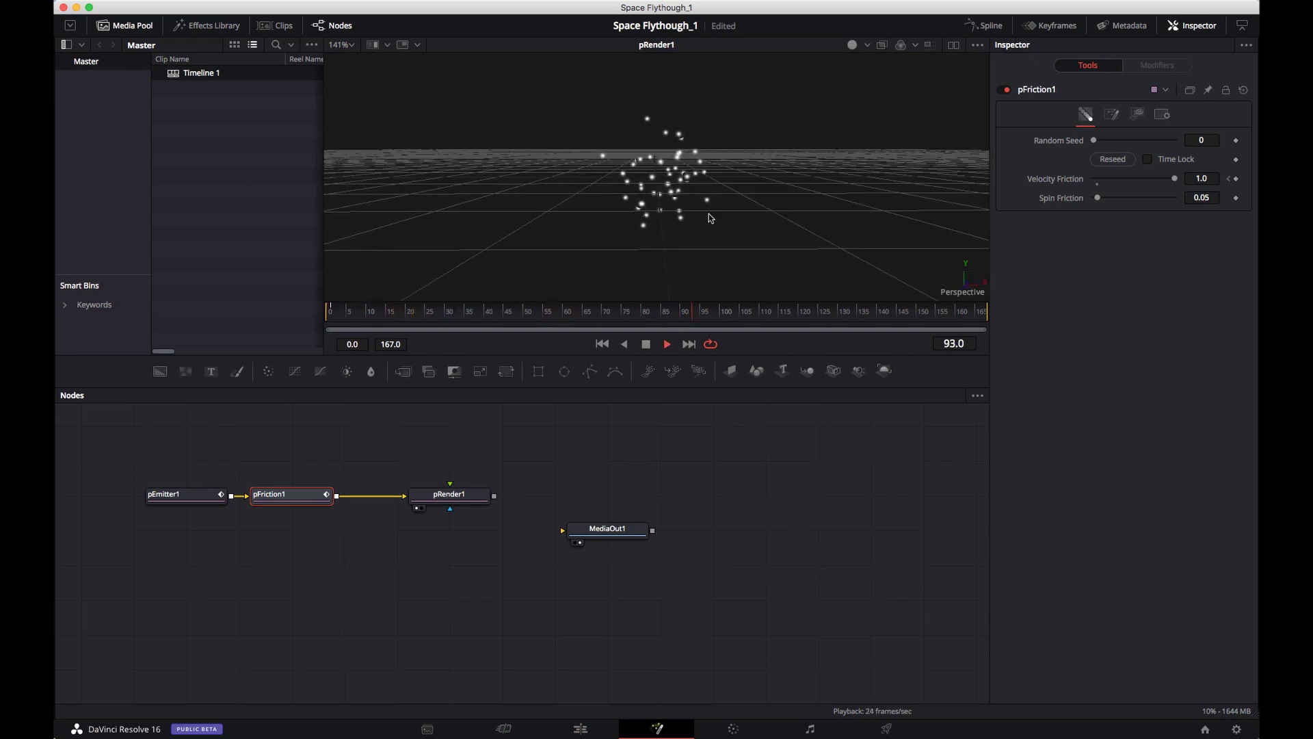
pyautogui.click(667, 344)
pyautogui.moveTo(662, 312); pyautogui.dragTo(238, 332)
pyautogui.click(180, 498)
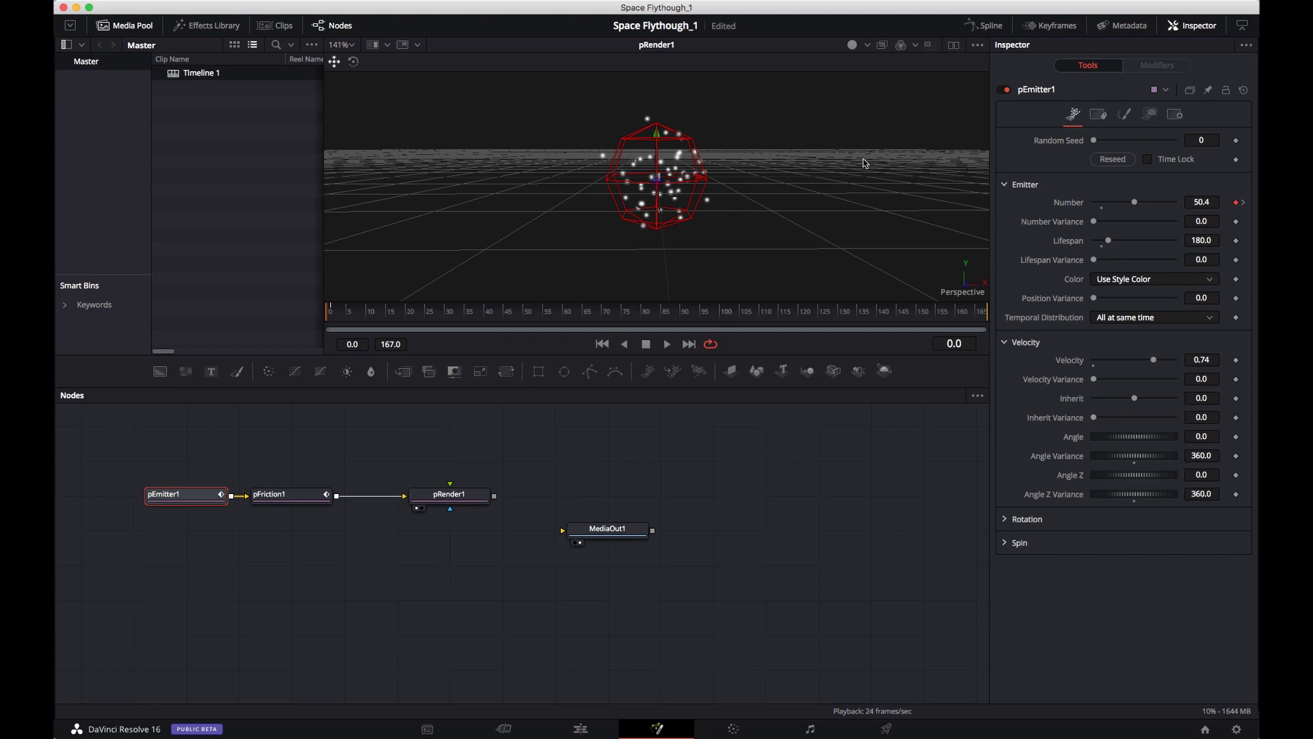
# Raise pRender1's Pre-Generate Frames, then settle it at 42 after checking the tilted 3D view.
pyautogui.click(466, 504)
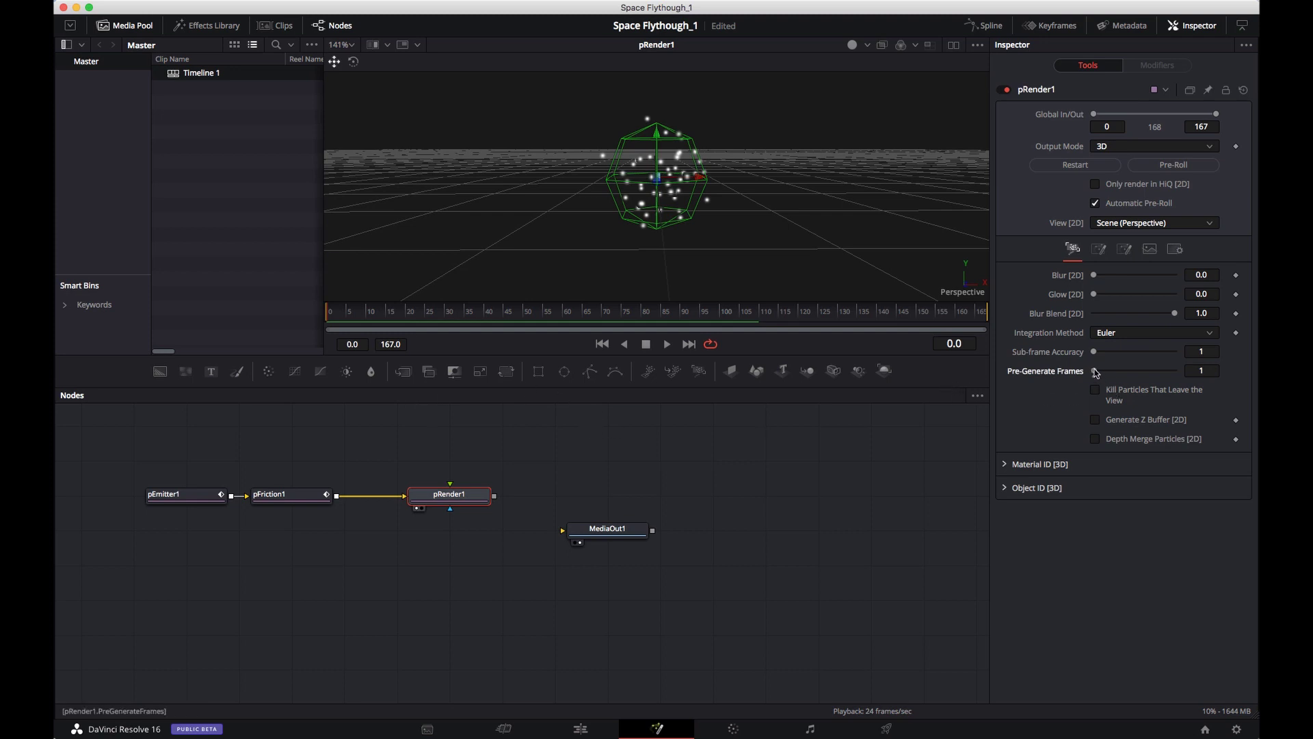
pyautogui.moveTo(1094, 371); pyautogui.dragTo(1138, 374)
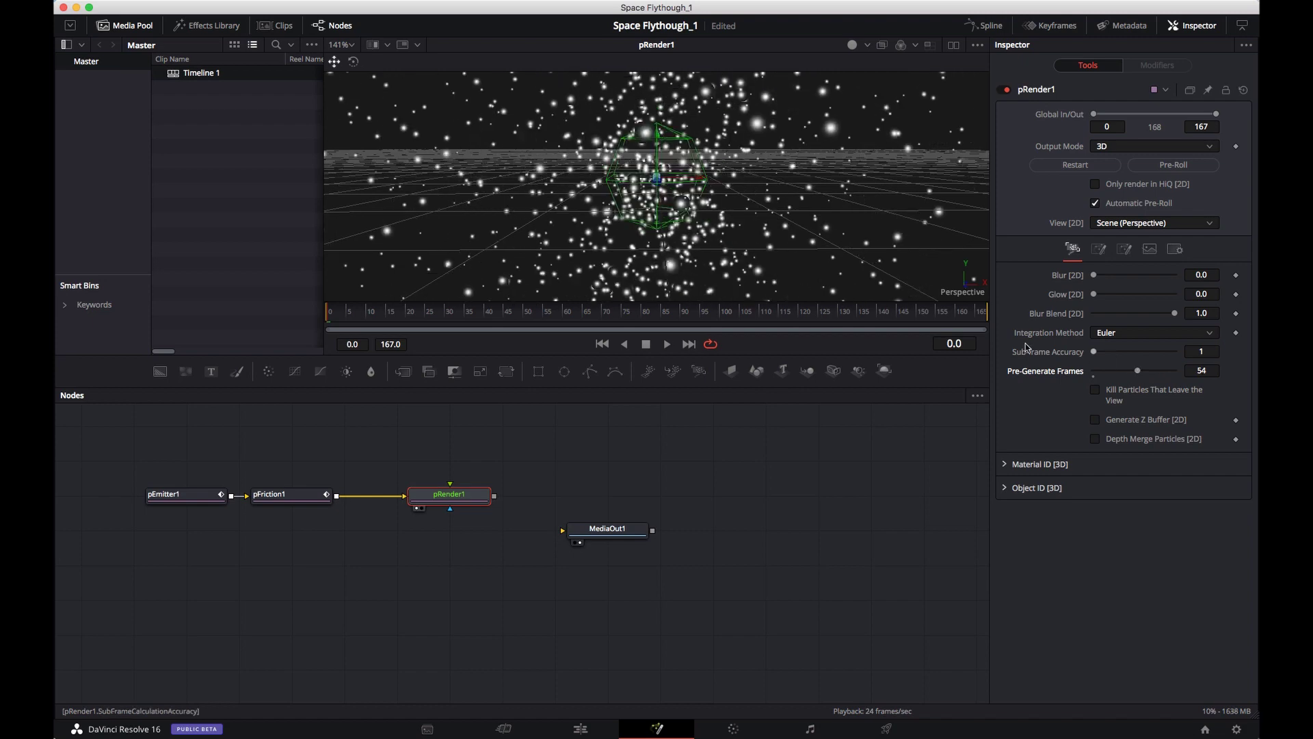
pyautogui.scroll(-10, 730, 174)
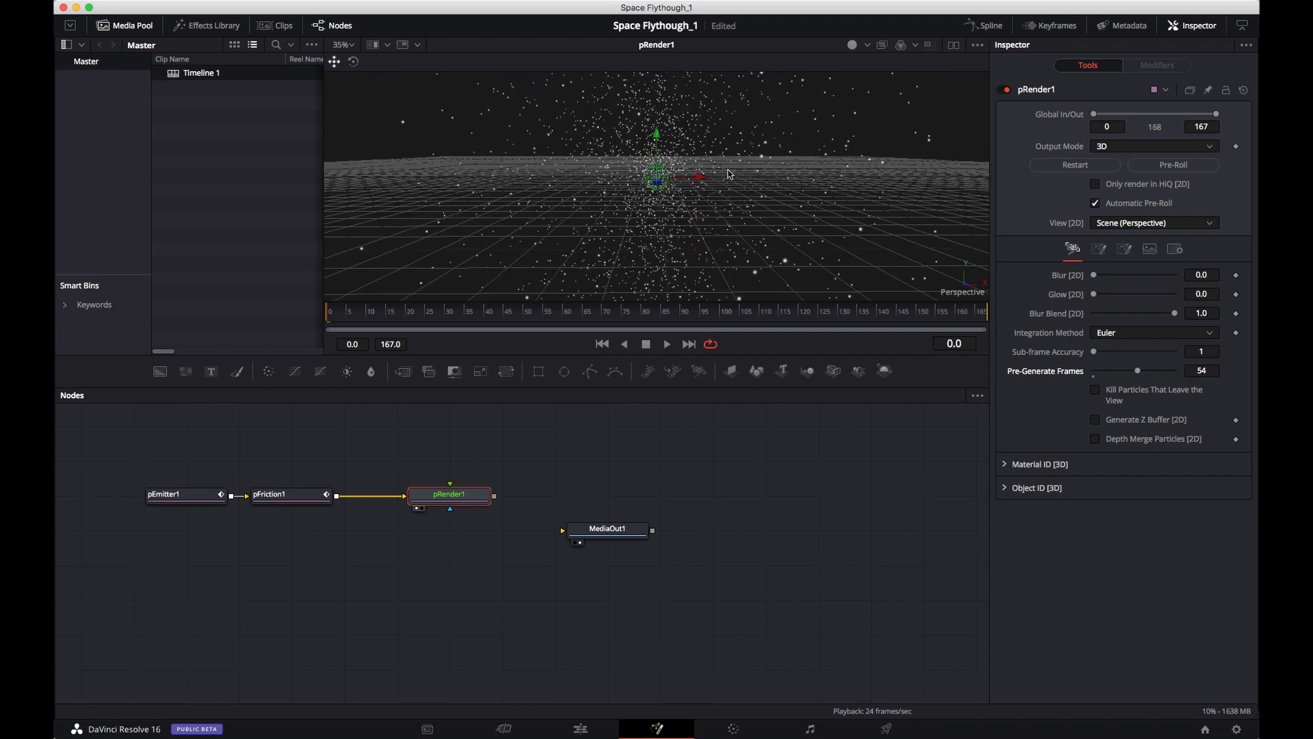
pyautogui.scroll(2, 730, 173)
pyautogui.moveTo(727, 144); pyautogui.dragTo(674, 159)
pyautogui.scroll(4, 671, 160)
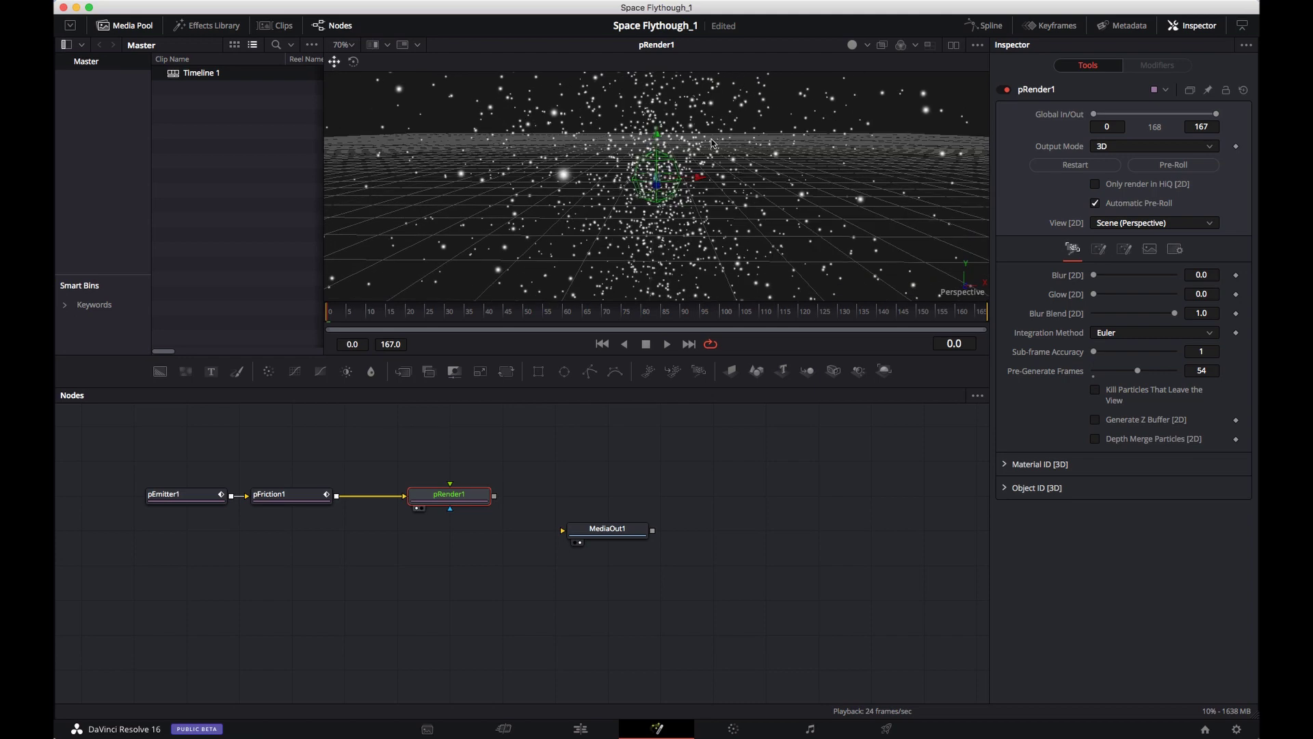
pyautogui.moveTo(1137, 371); pyautogui.dragTo(1125, 371)
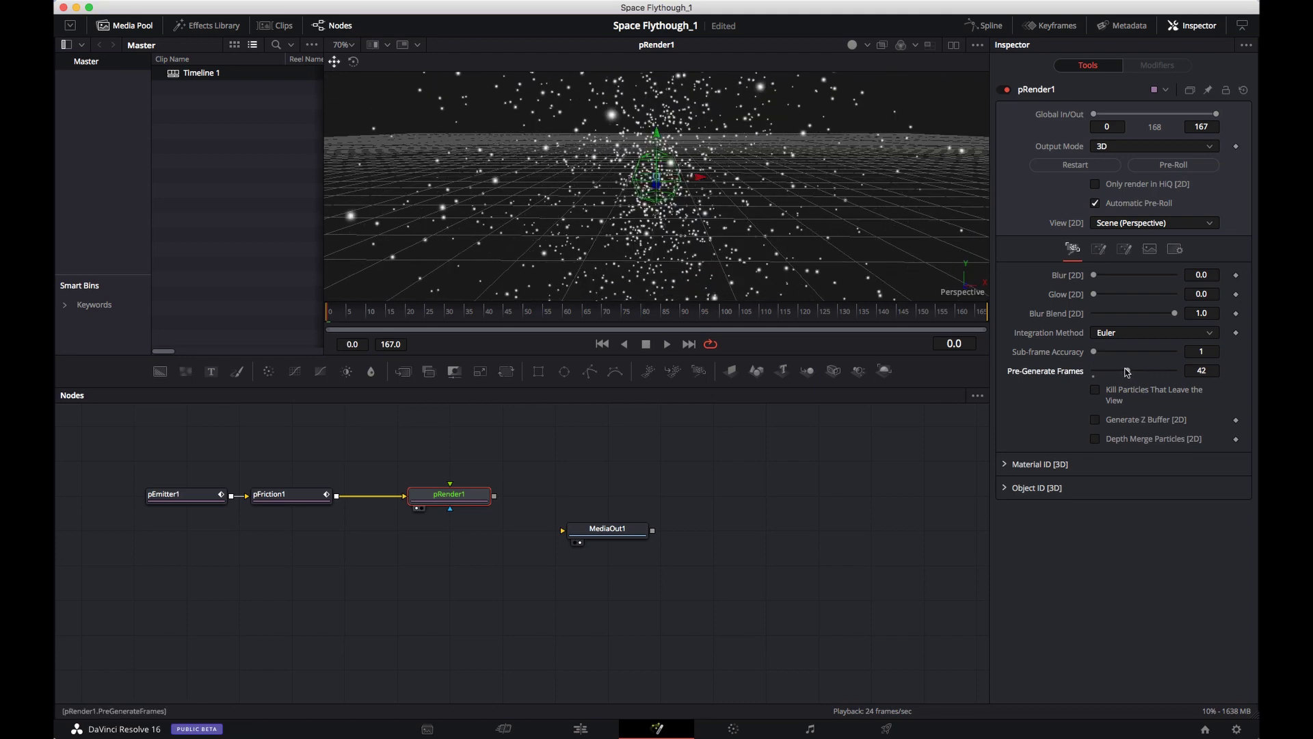
# Drag pEmitter1's Number down to 8.7 and orbit the viewer during playback to check the sparser field.
pyautogui.click(183, 495)
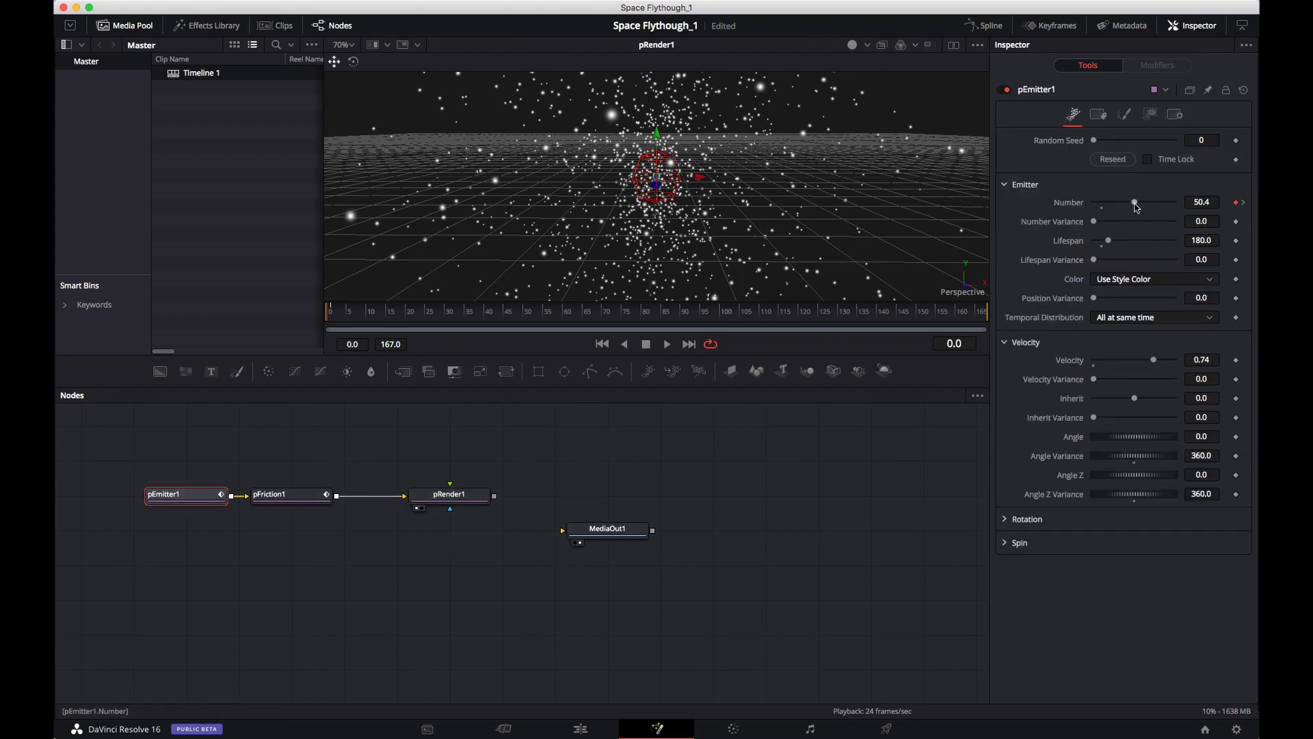
pyautogui.moveTo(1134, 208); pyautogui.dragTo(1103, 209)
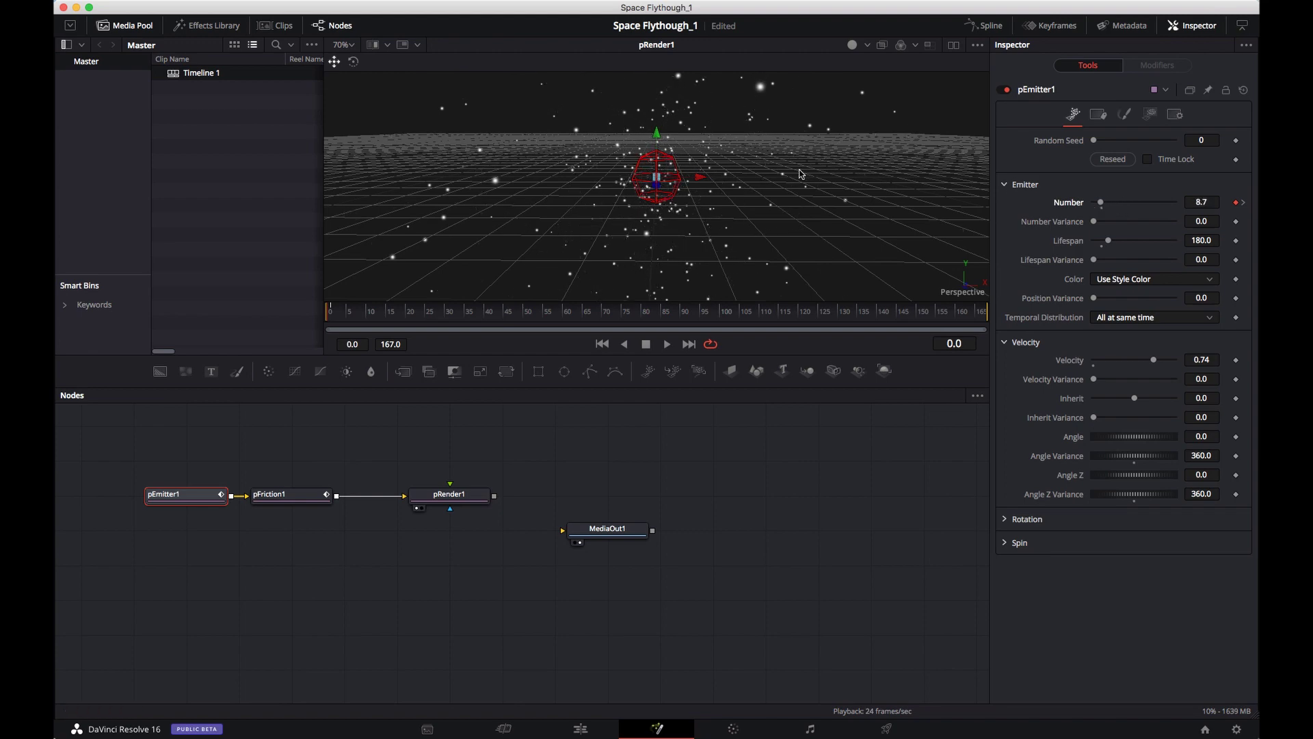
pyautogui.moveTo(683, 205); pyautogui.dragTo(1051, 183)
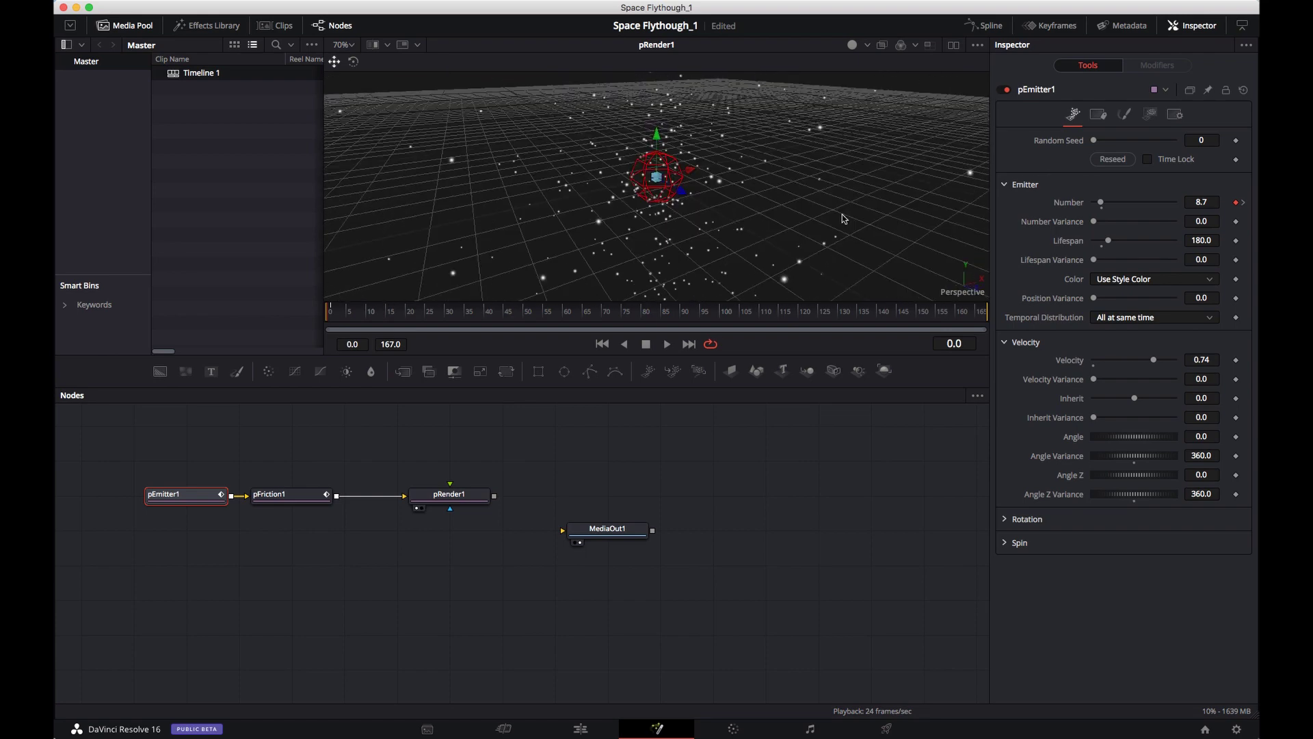
pyautogui.scroll(5, 647, 190)
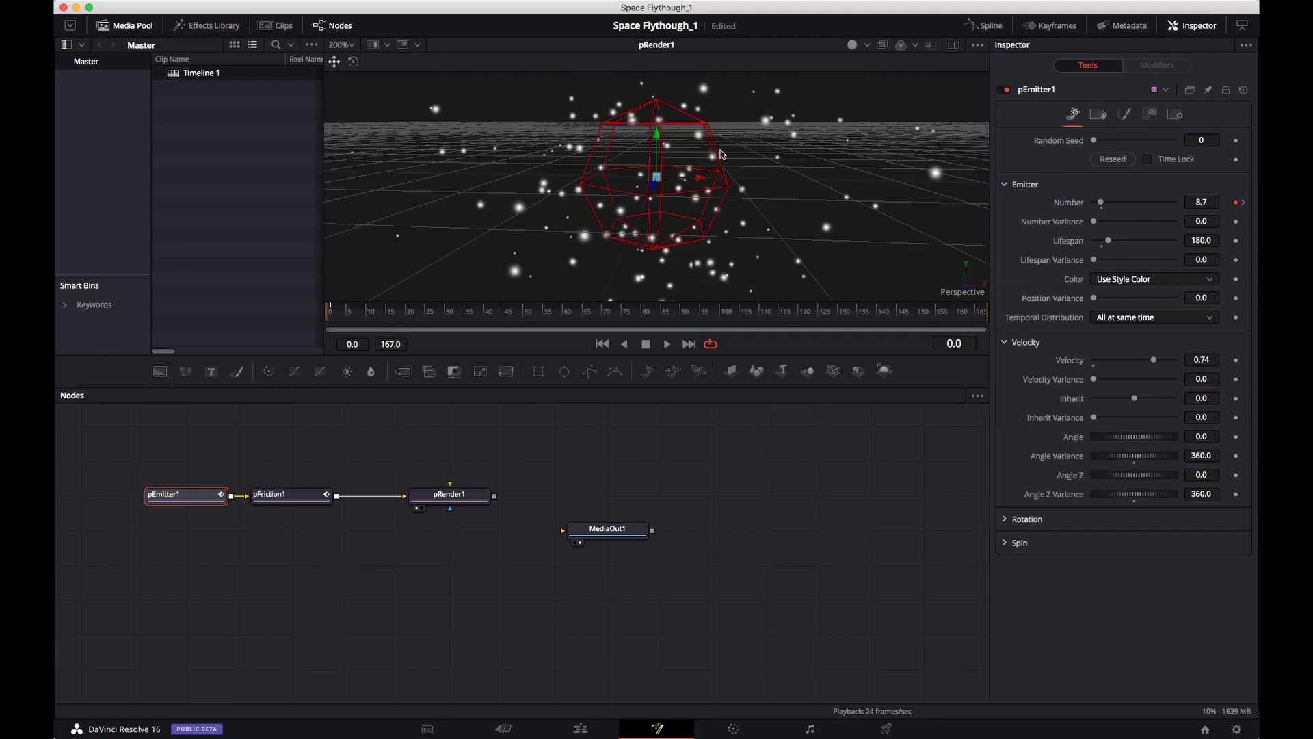
pyautogui.moveTo(721, 154); pyautogui.dragTo(738, 127)
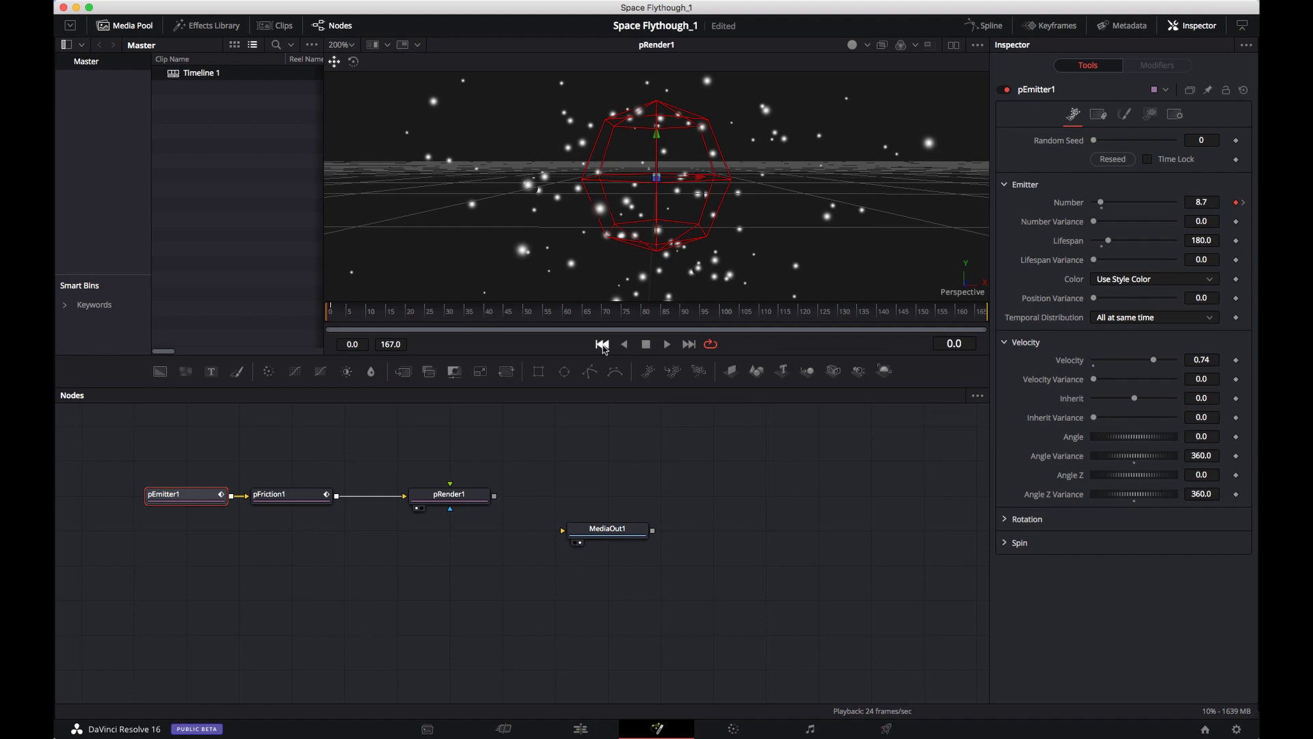
pyautogui.press('space')
pyautogui.moveTo(750, 223); pyautogui.dragTo(882, 236)
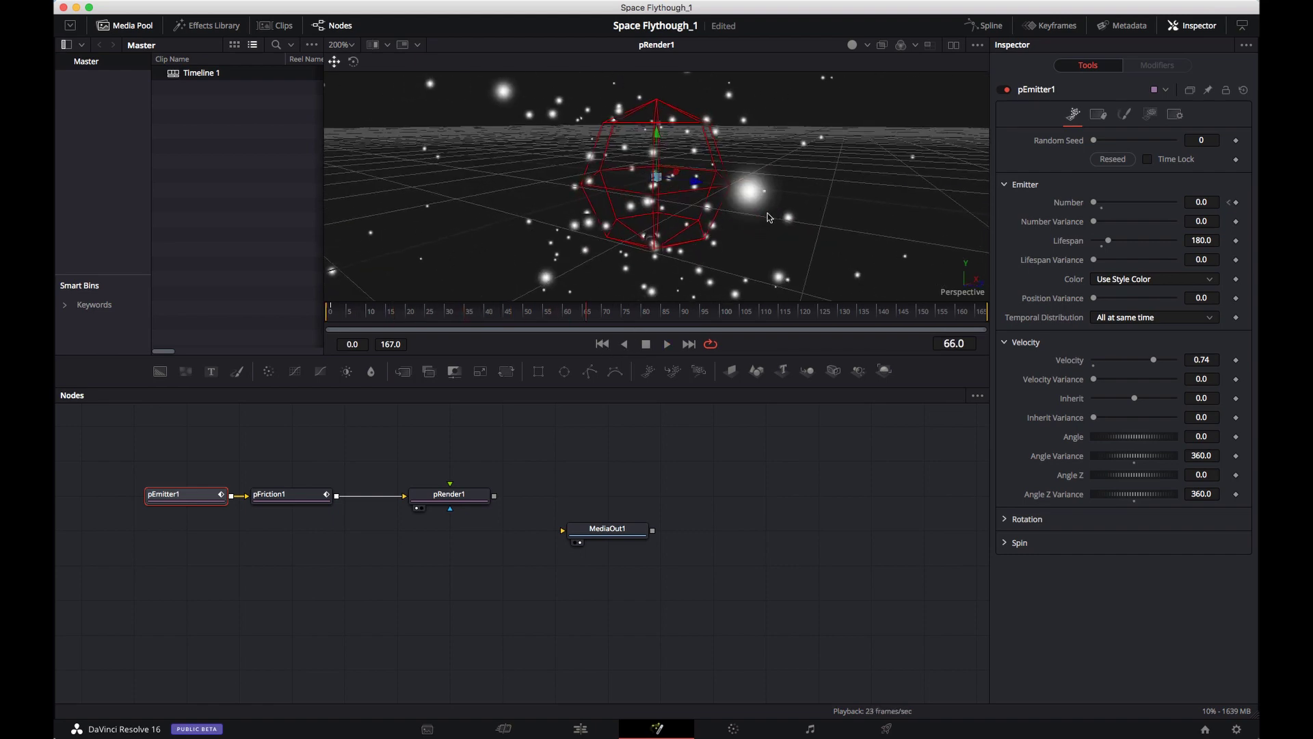
pyautogui.moveTo(790, 219); pyautogui.dragTo(642, 181)
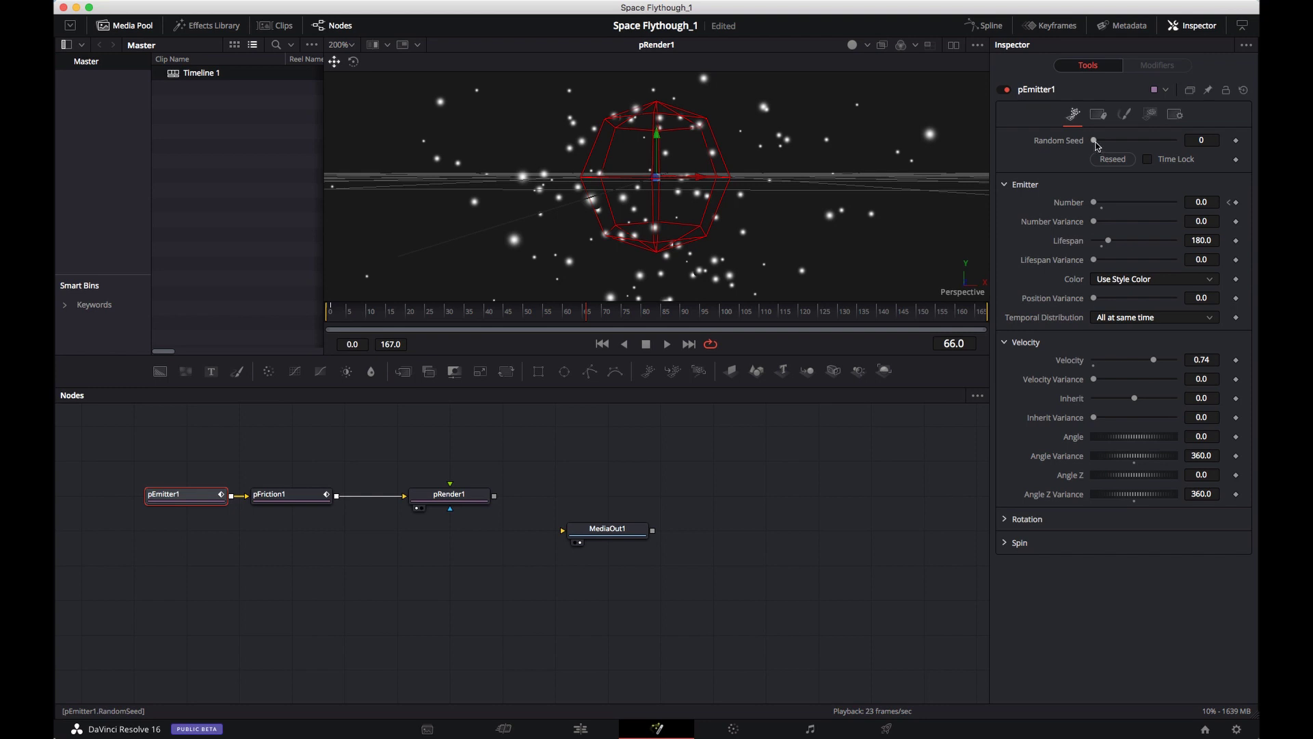
# Set pEmitter1's Random Seed to 535 and replay from the start, stopping at frame 48.
pyautogui.moveTo(1095, 143); pyautogui.dragTo(1141, 150)
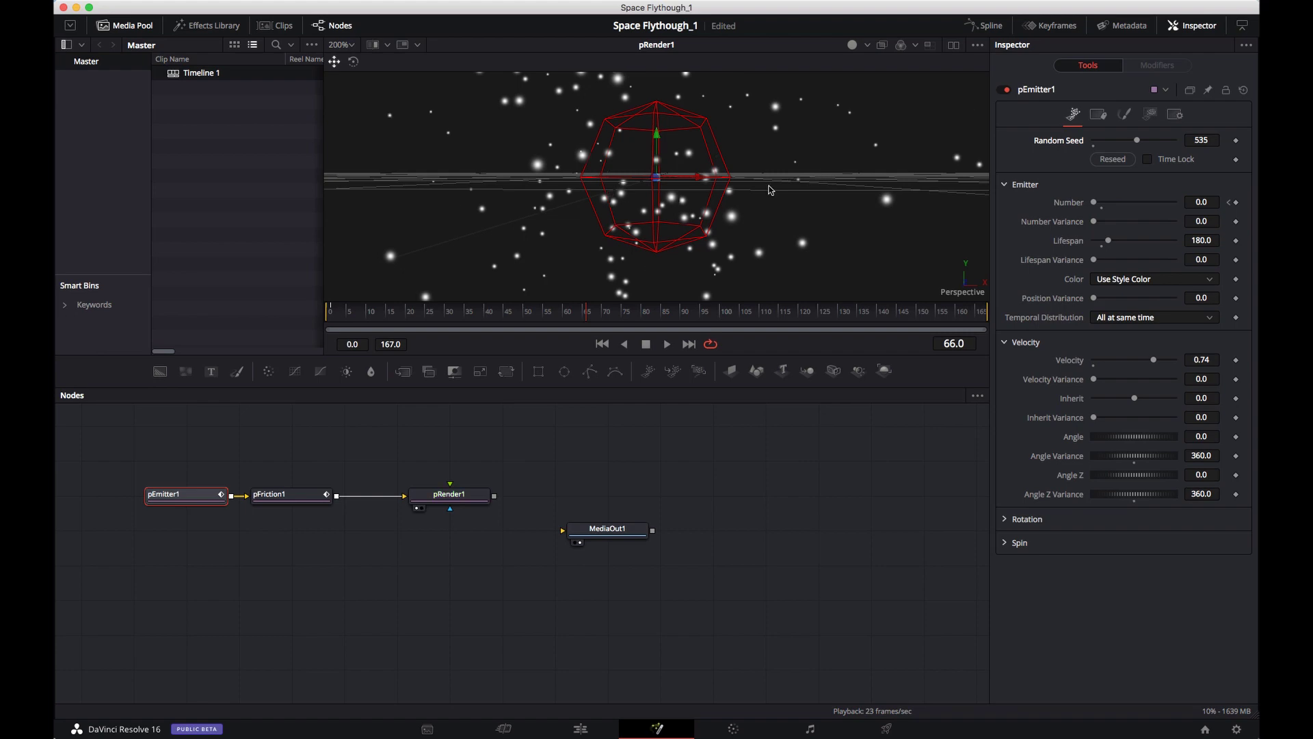
pyautogui.scroll(-4, 770, 190)
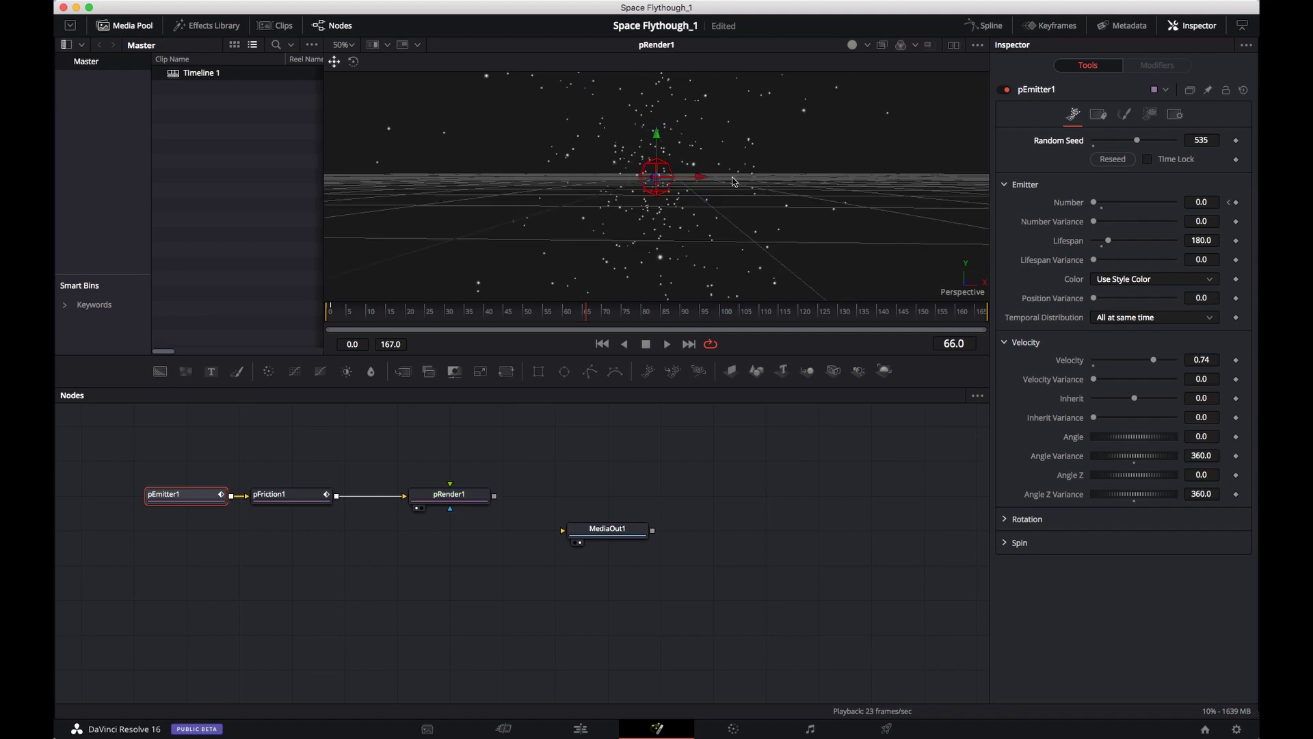
pyautogui.moveTo(734, 182); pyautogui.dragTo(771, 333)
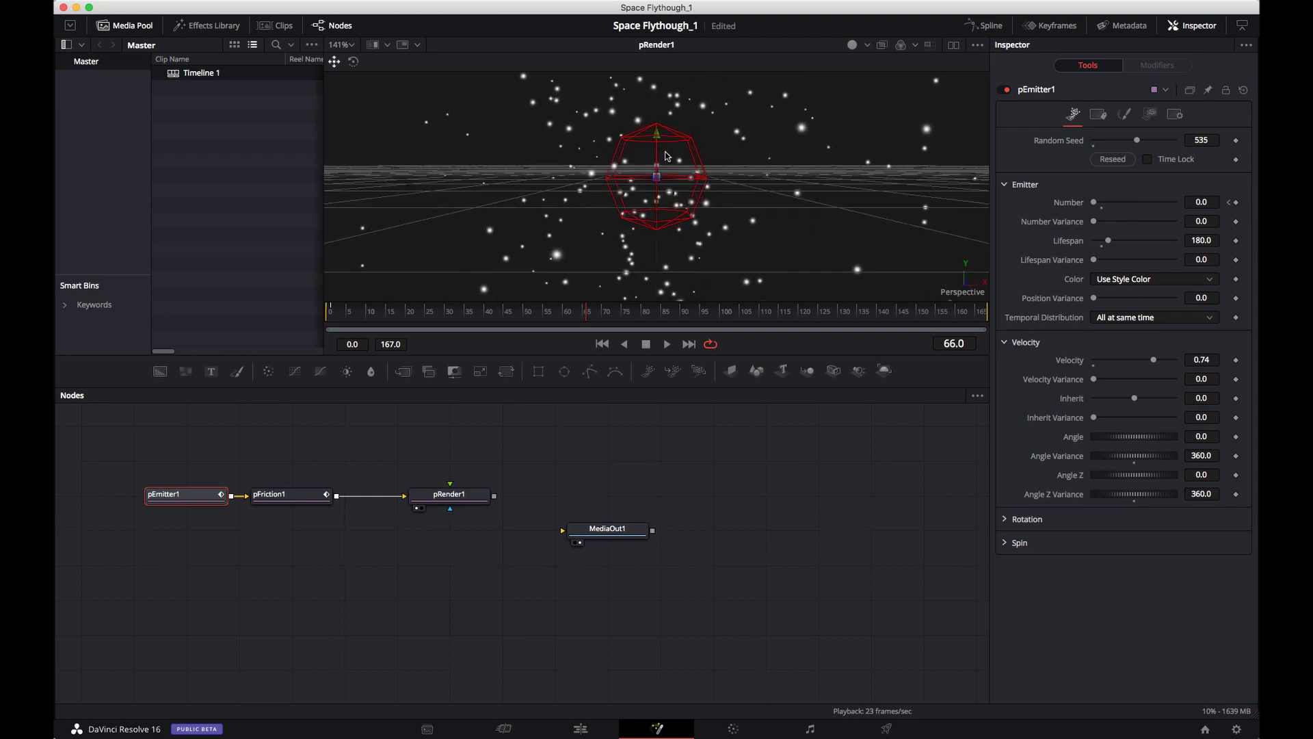
pyautogui.click(602, 344)
pyautogui.click(664, 345)
pyautogui.click(646, 344)
pyautogui.moveTo(584, 219); pyautogui.dragTo(576, 210)
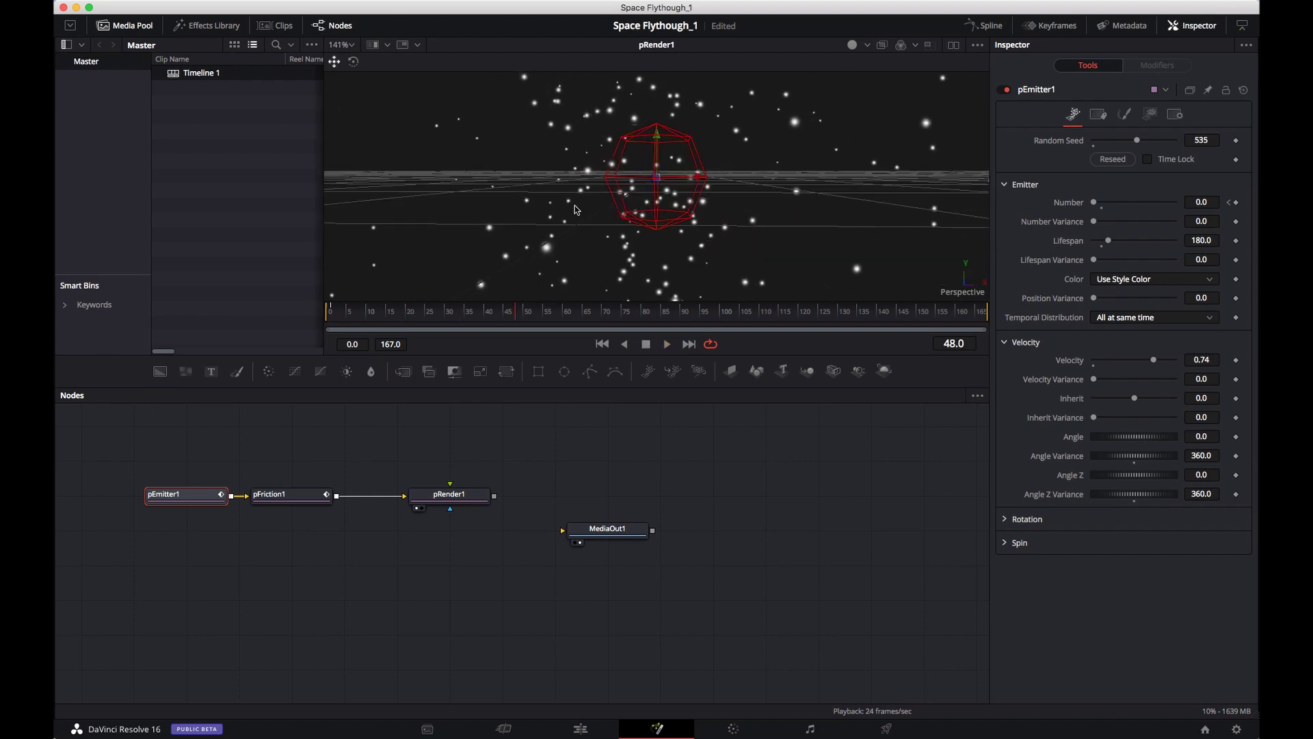